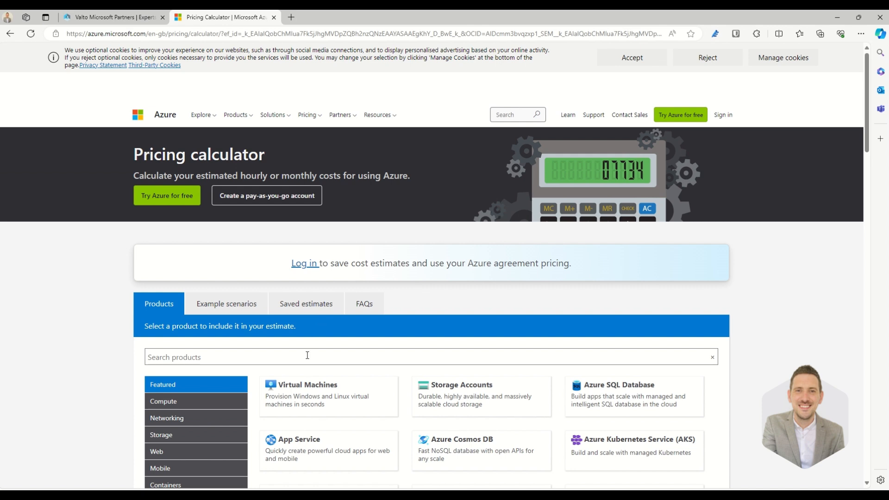
- Search the products for "virtual", add Virtual Machines to the estimate and view its configuration
{"action": "left_click", "coordinate": [307, 356]}
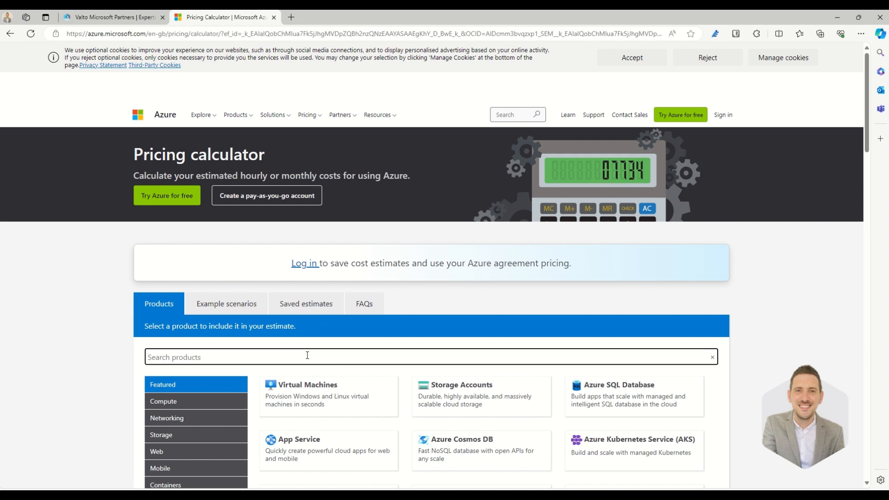
{"action": "type", "text": "virtual"}
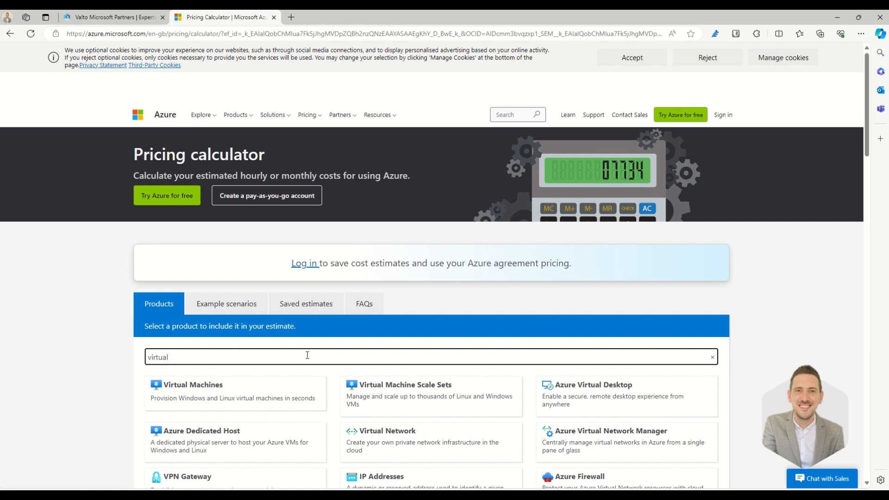
{"action": "left_click", "coordinate": [279, 390]}
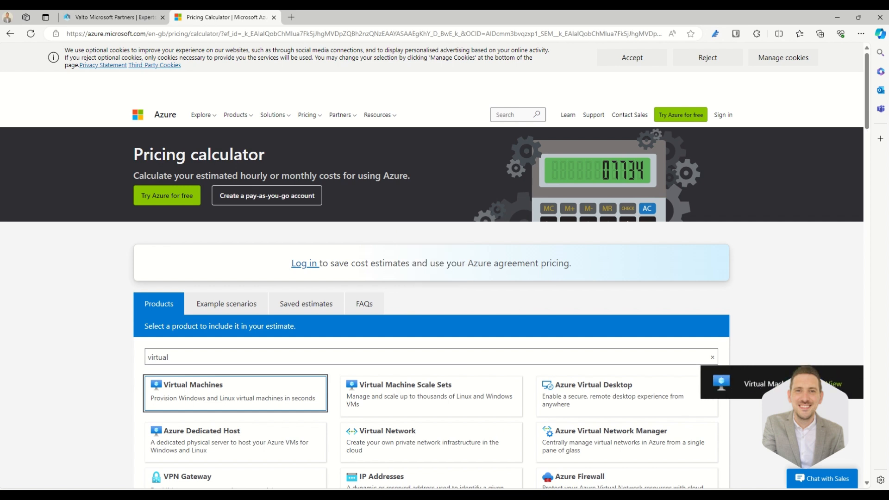
{"action": "left_click", "coordinate": [834, 383]}
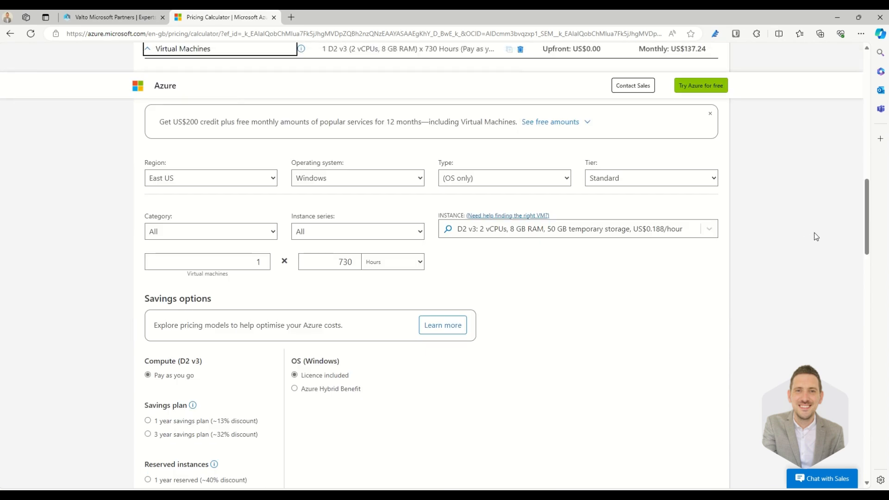
- Set the estimate's currency to United Kingdom – Pound (£) GBP
{"action": "left_click_drag", "start_coordinate": [869, 240], "coordinate": [841, 332]}
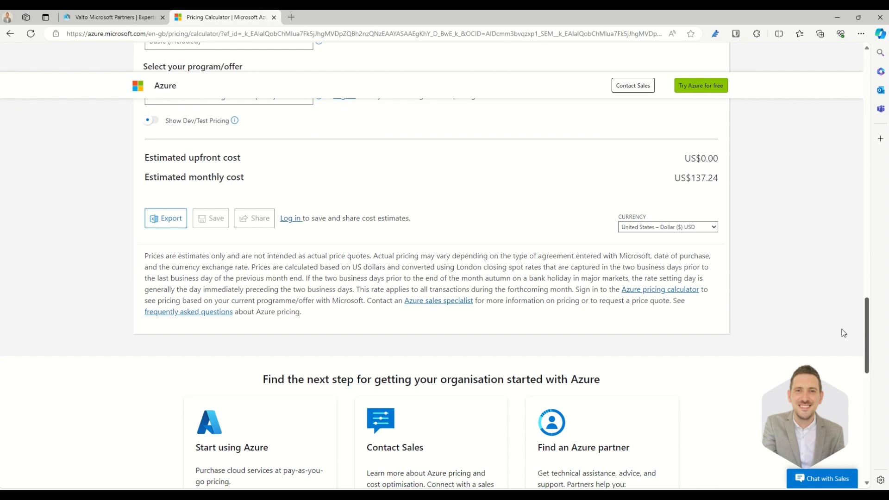
{"action": "left_click", "coordinate": [688, 227]}
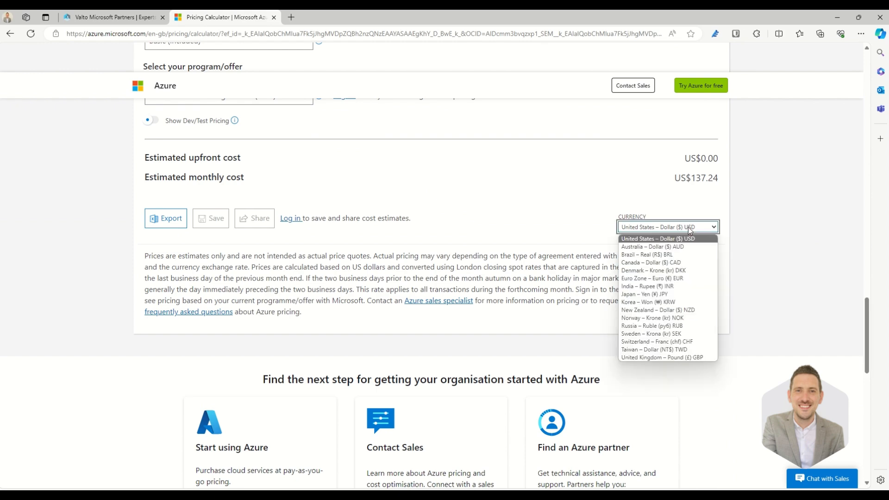
{"action": "left_click", "coordinate": [680, 357]}
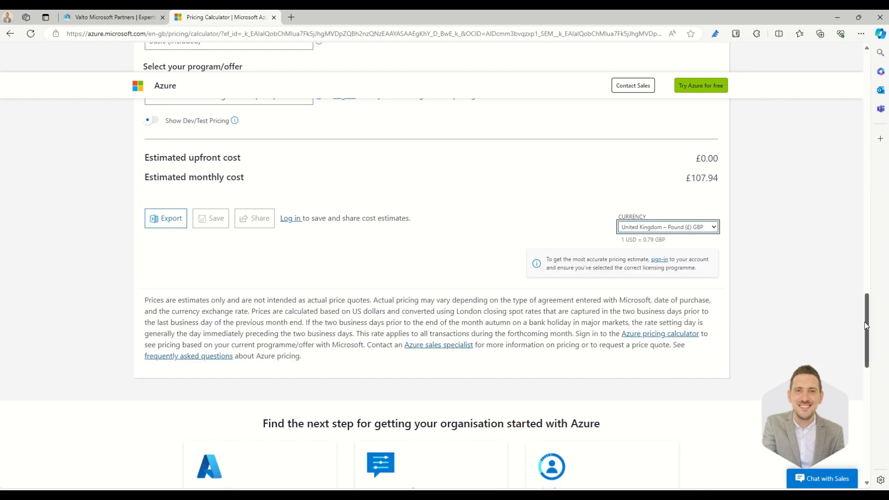
- Set the Virtual Machines region to UK South
{"action": "left_click_drag", "start_coordinate": [865, 321], "coordinate": [862, 192]}
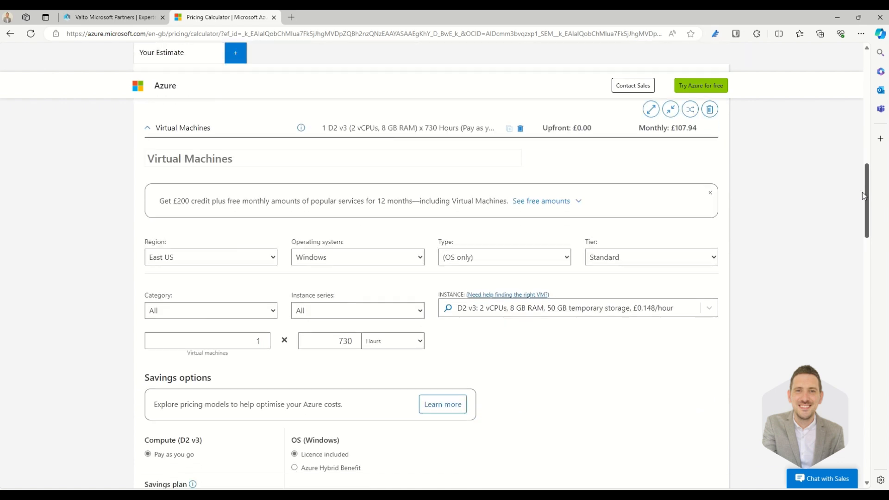
{"action": "left_click", "coordinate": [193, 260]}
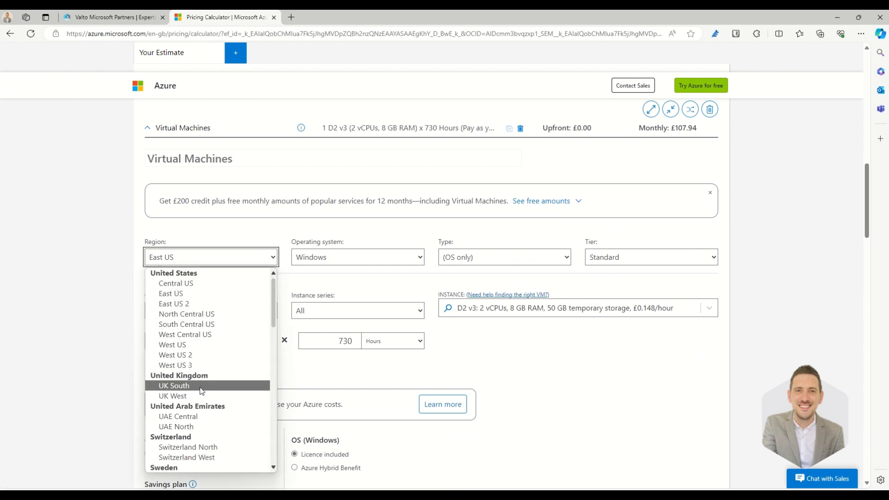
{"action": "left_click", "coordinate": [201, 386]}
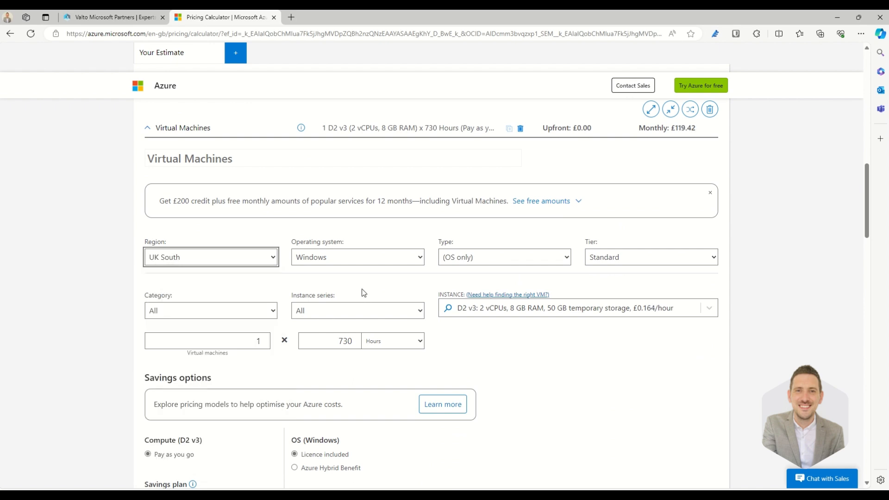
{"action": "left_click", "coordinate": [262, 315]}
{"action": "left_click", "coordinate": [262, 315]}
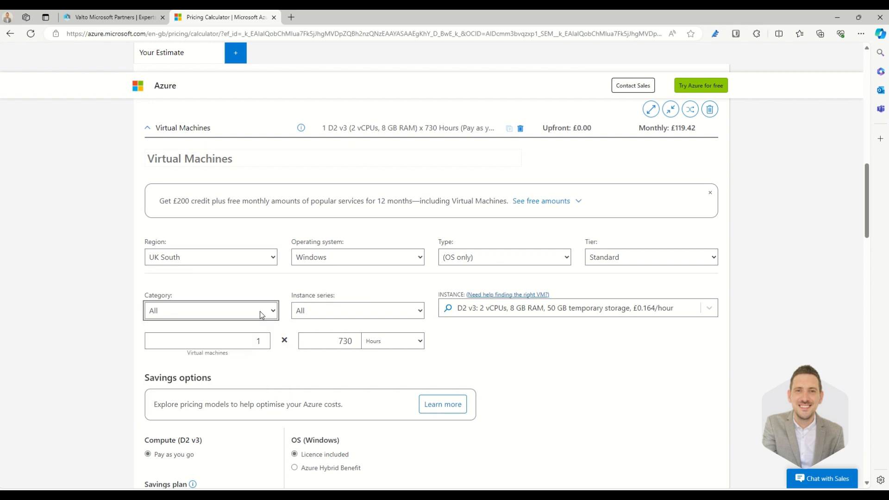
{"action": "left_click", "coordinate": [332, 316]}
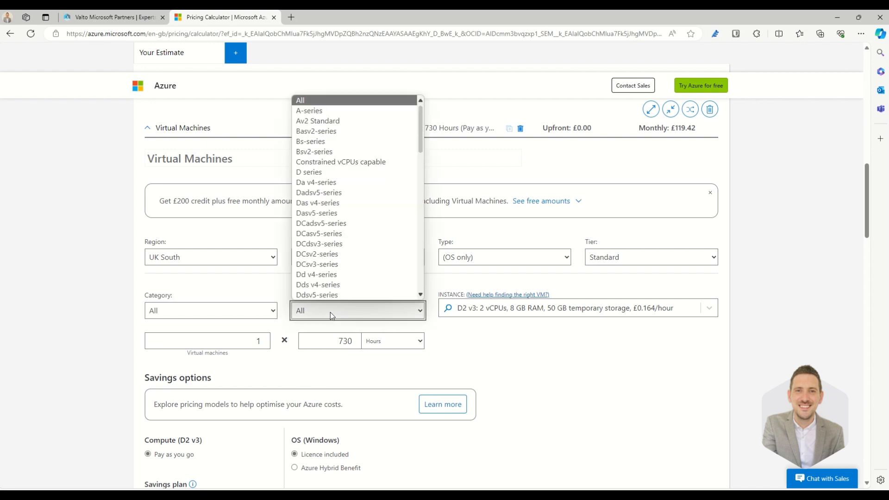
{"action": "left_click", "coordinate": [331, 316]}
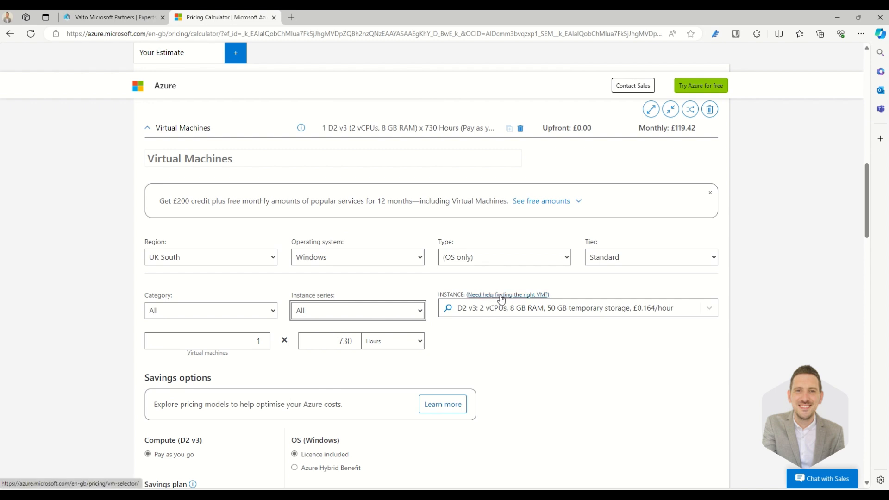
- Open the help for finding the right VM, search by workload type and keep only General-purpose workloads selected
{"action": "left_click", "coordinate": [505, 296]}
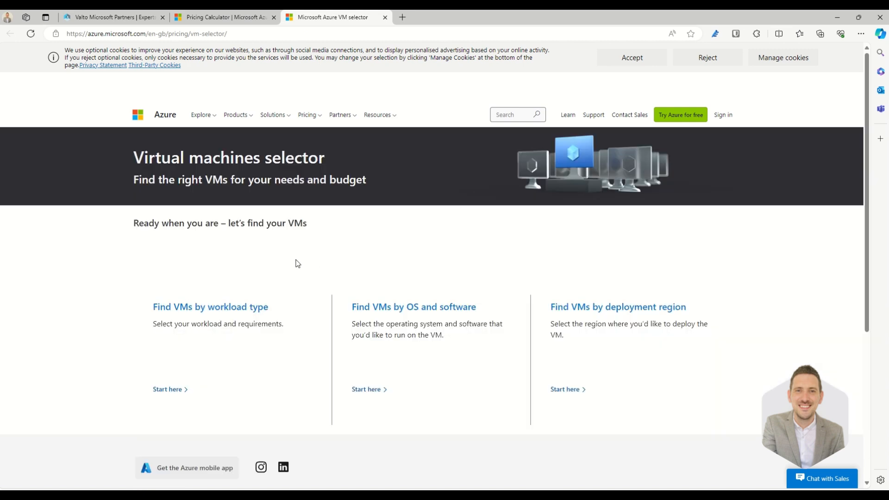
{"action": "left_click", "coordinate": [231, 307]}
{"action": "scroll", "coordinate": [230, 307], "scroll_direction": "down", "scroll_amount": 2}
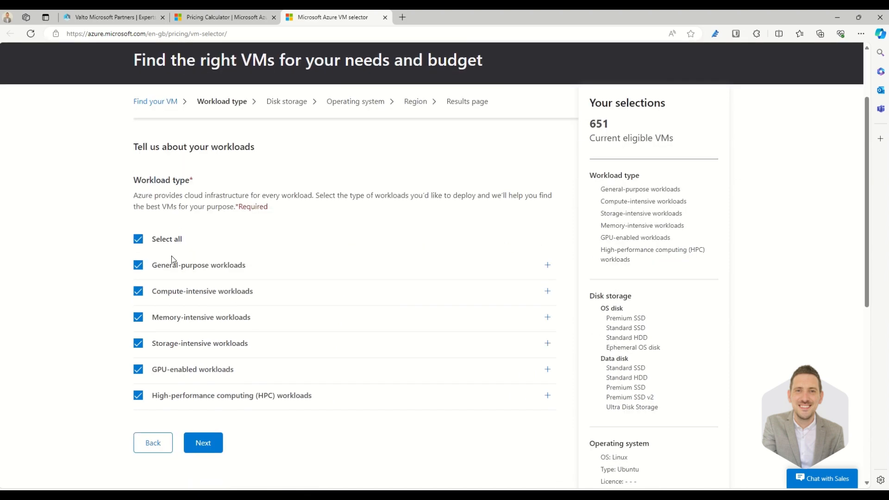
{"action": "left_click", "coordinate": [137, 241]}
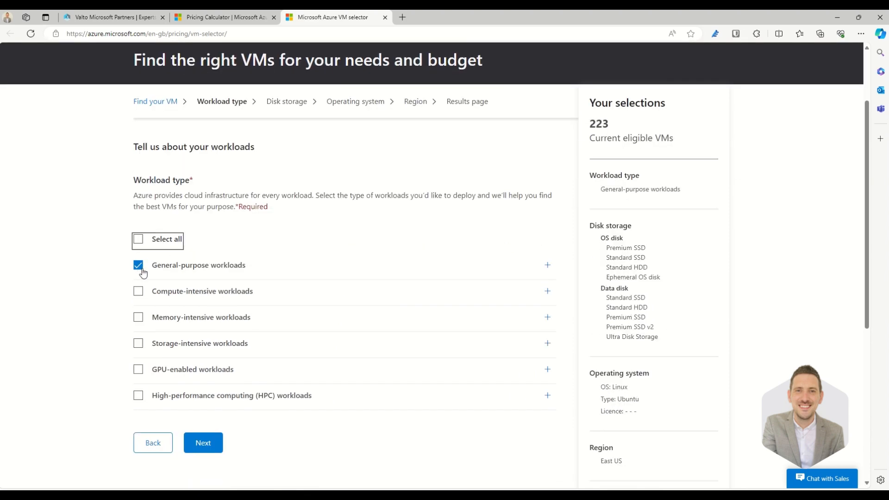
{"action": "left_click", "coordinate": [204, 443]}
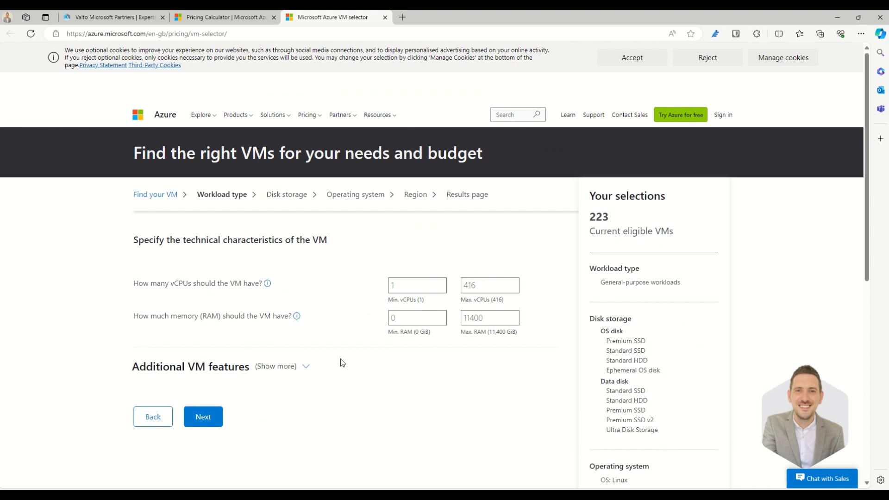
- Specify a minimum of 4 vCPUs and a minimum of 16 GiB RAM, and continue to disk storage
{"action": "double_click", "coordinate": [410, 287]}
{"action": "type", "text": "4"}
{"action": "double_click", "coordinate": [411, 317]}
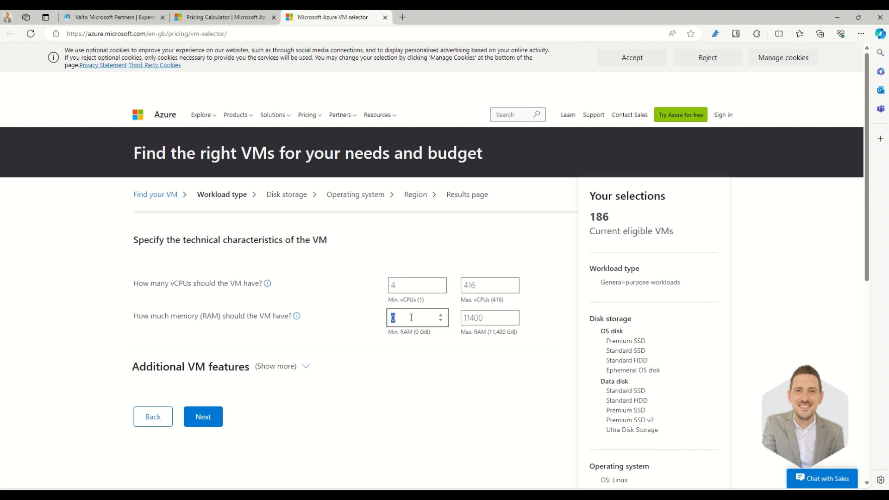
{"action": "type", "text": "16"}
{"action": "left_click", "coordinate": [207, 418]}
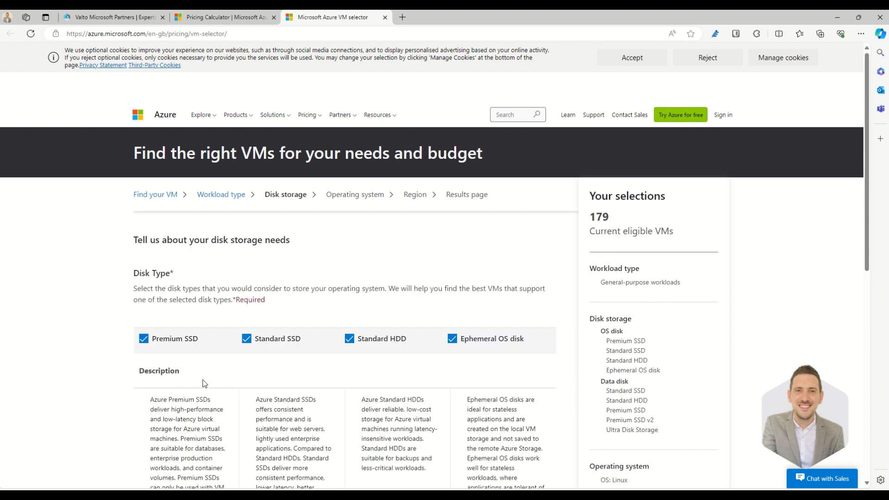
- Limit the operating system disk type to Standard SSD by excluding Premium SSD, Standard HDD and Ephemeral OS disk
{"action": "left_click", "coordinate": [174, 341]}
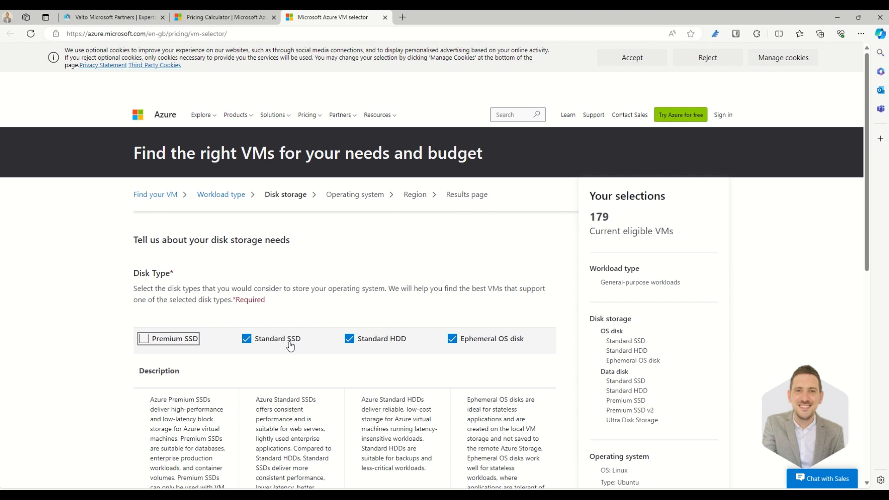
{"action": "left_click", "coordinate": [369, 344]}
{"action": "left_click", "coordinate": [459, 343]}
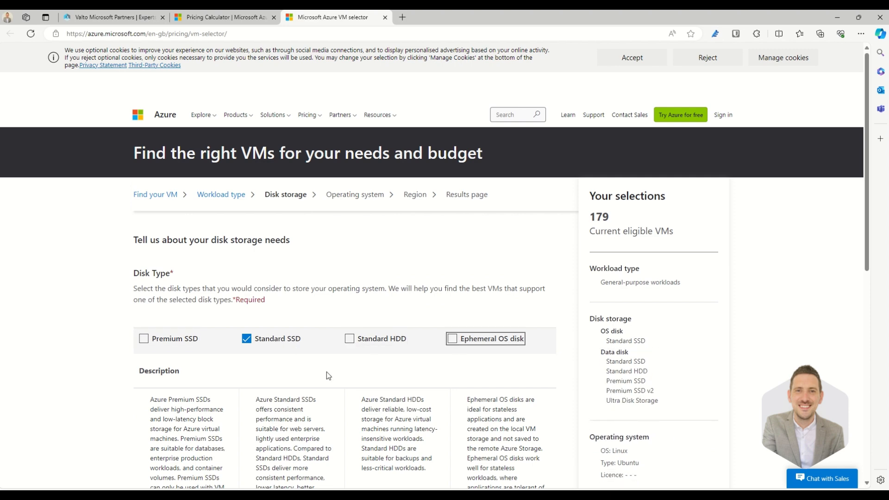
{"action": "scroll", "coordinate": [326, 371], "scroll_direction": "down", "scroll_amount": 5}
{"action": "left_click", "coordinate": [213, 356]}
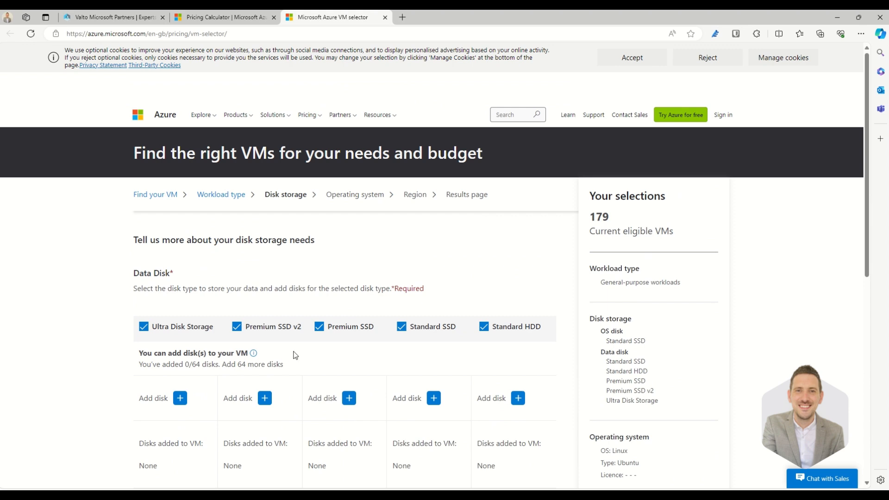
- Limit the data disk type to Standard SSD by excluding Ultra Disk Storage, Premium SSD v2, Premium SSD and Standard HDD
{"action": "left_click", "coordinate": [165, 333]}
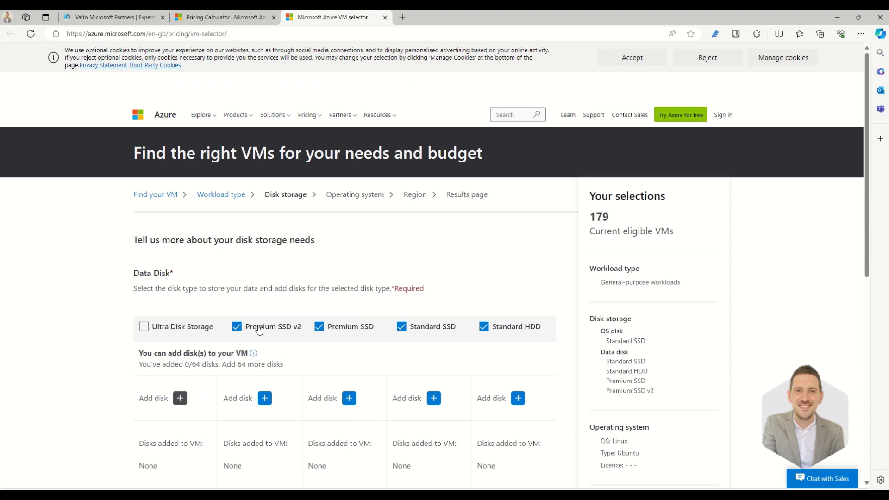
{"action": "left_click", "coordinate": [244, 330]}
{"action": "left_click", "coordinate": [321, 334]}
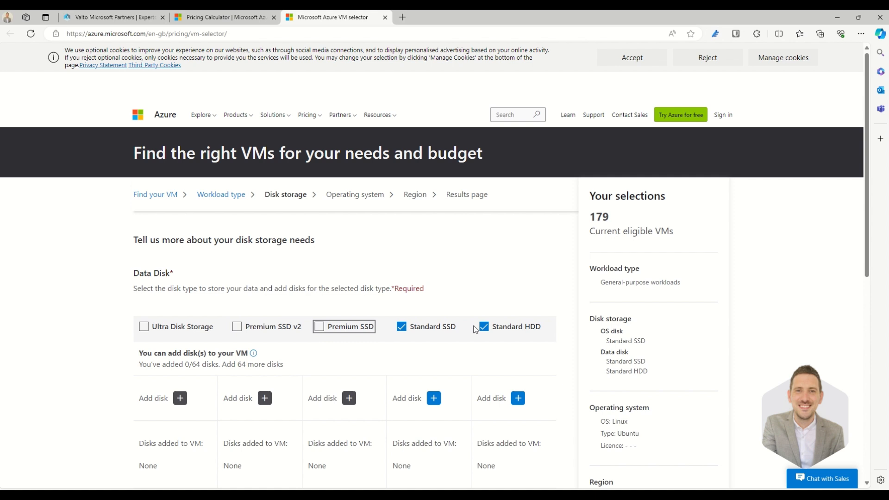
{"action": "left_click", "coordinate": [483, 330]}
- Add one Standard SSD data disk with the E30 option: 1024 GiB, 500 IOPS, 100 MB/sec
{"action": "scroll", "coordinate": [456, 362], "scroll_direction": "down", "scroll_amount": 1}
{"action": "left_click", "coordinate": [434, 352]}
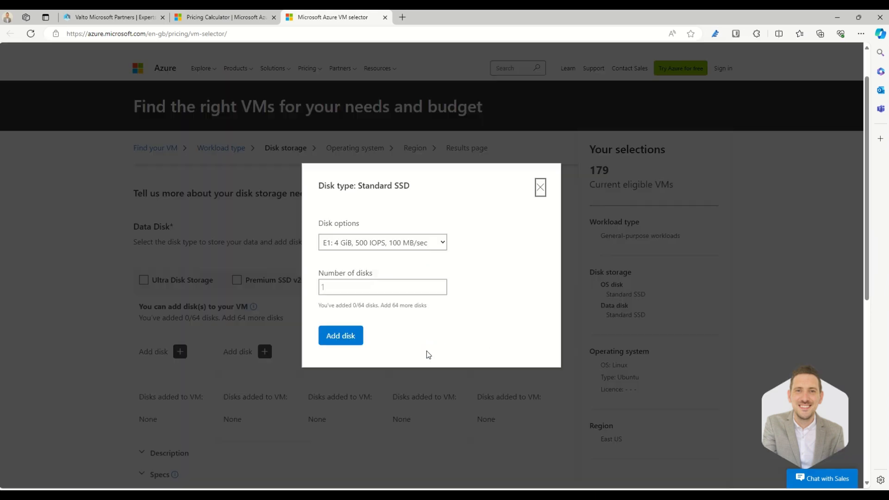
{"action": "left_click", "coordinate": [385, 242]}
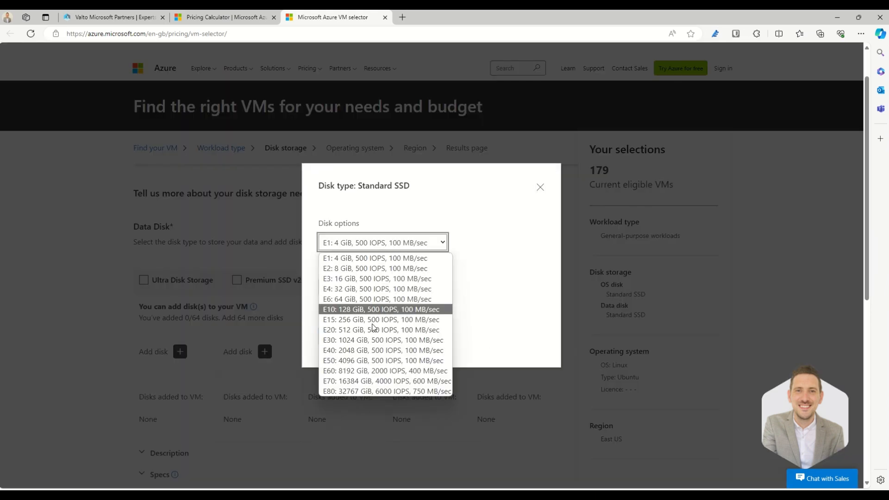
{"action": "left_click", "coordinate": [376, 342]}
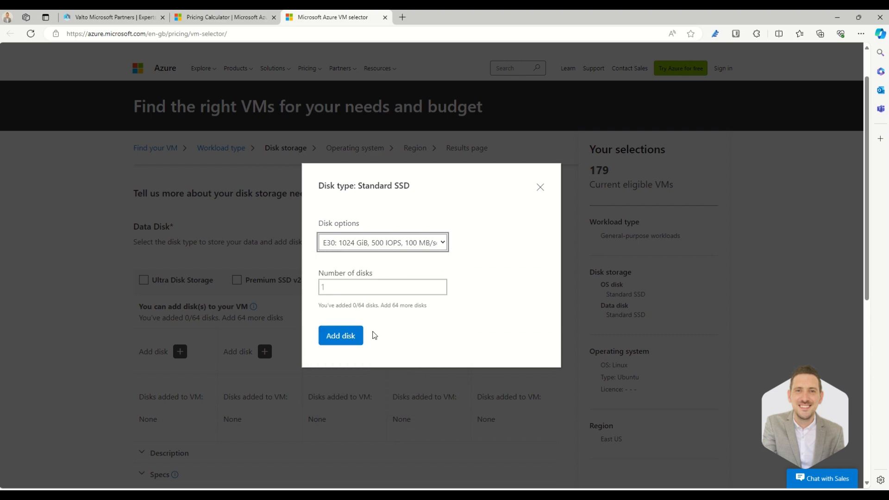
{"action": "left_click", "coordinate": [349, 337]}
{"action": "scroll", "coordinate": [345, 338], "scroll_direction": "down", "scroll_amount": 1}
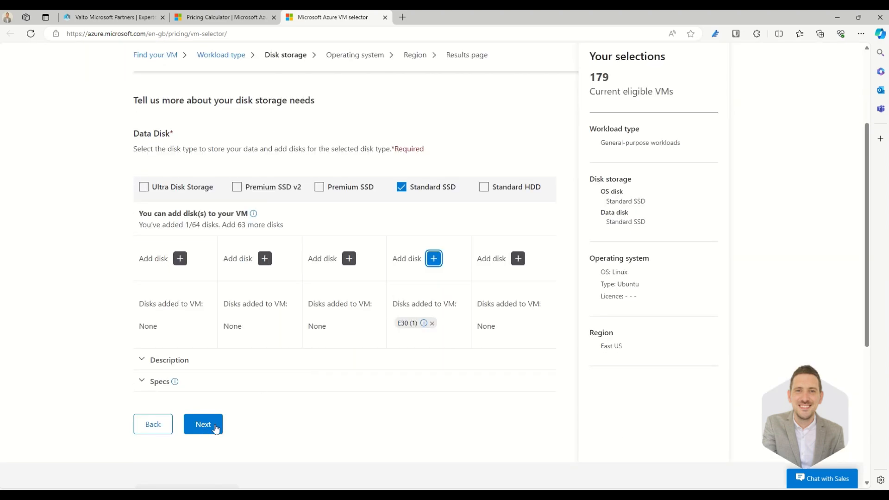
- Continue to the operating system stage and choose Windows (OS only) for the VM
{"action": "left_click", "coordinate": [212, 423]}
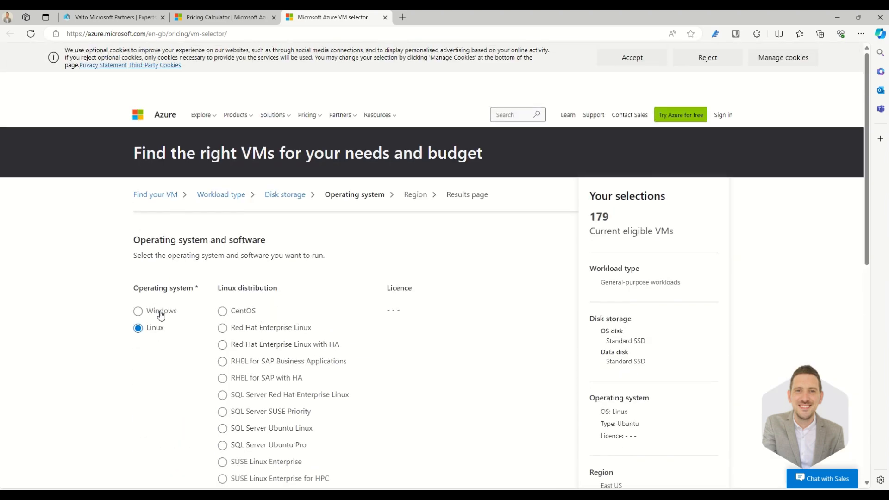
{"action": "left_click", "coordinate": [161, 314]}
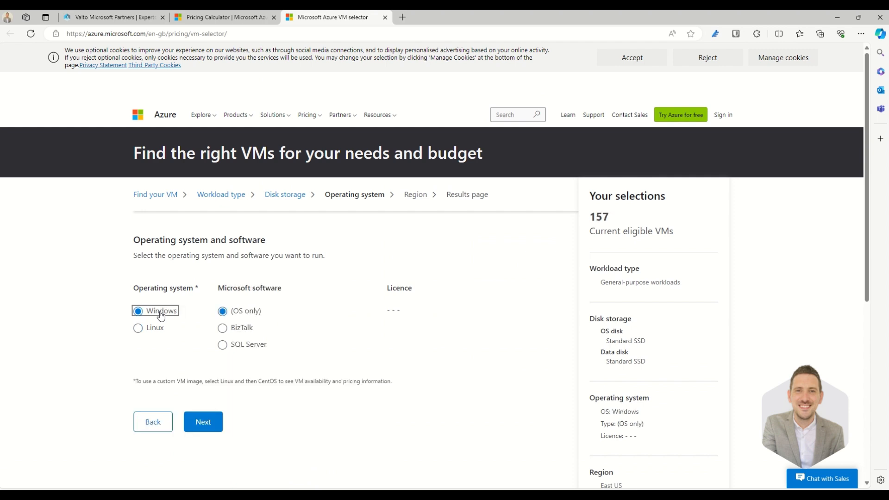
{"action": "left_click", "coordinate": [215, 427]}
{"action": "scroll", "coordinate": [214, 417], "scroll_direction": "down", "scroll_amount": 4}
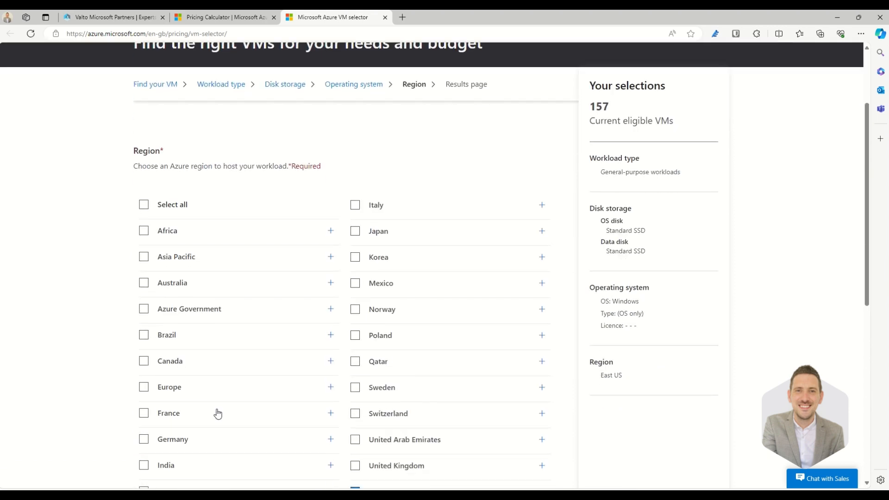
{"action": "left_click", "coordinate": [355, 390]}
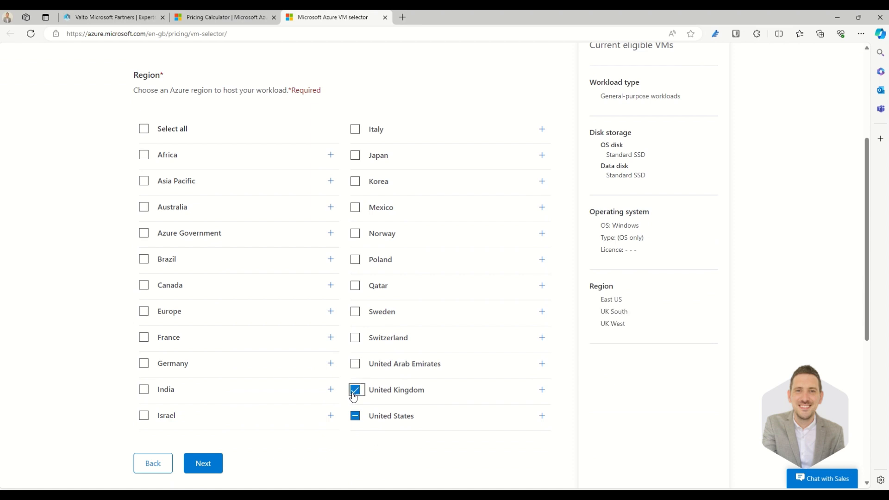
{"action": "left_click", "coordinate": [358, 419]}
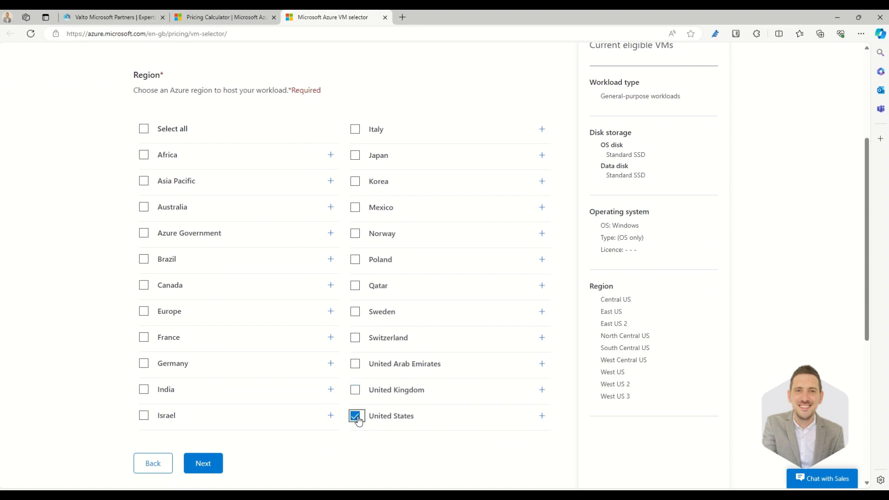
{"action": "left_click", "coordinate": [357, 391]}
{"action": "left_click", "coordinate": [358, 417]}
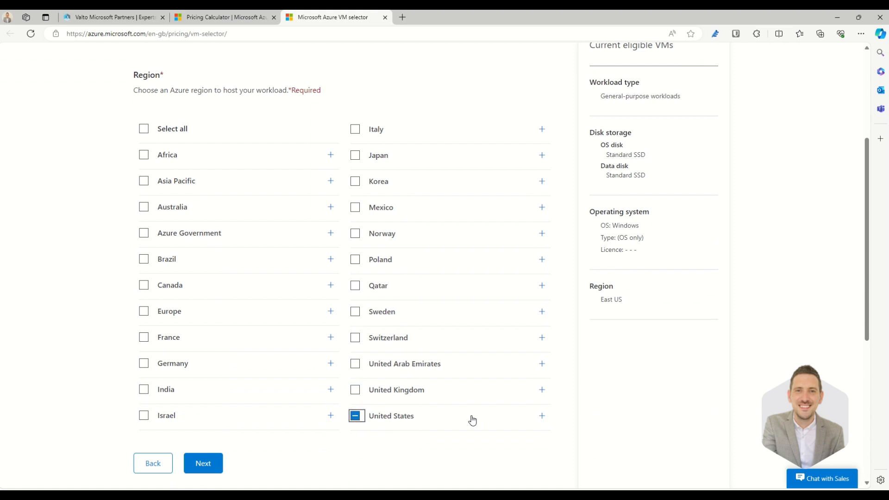
- Restrict the hosting region to UK South by selecting United Kingdom and excluding East US and UK West, and continue to the results
{"action": "left_click", "coordinate": [409, 390]}
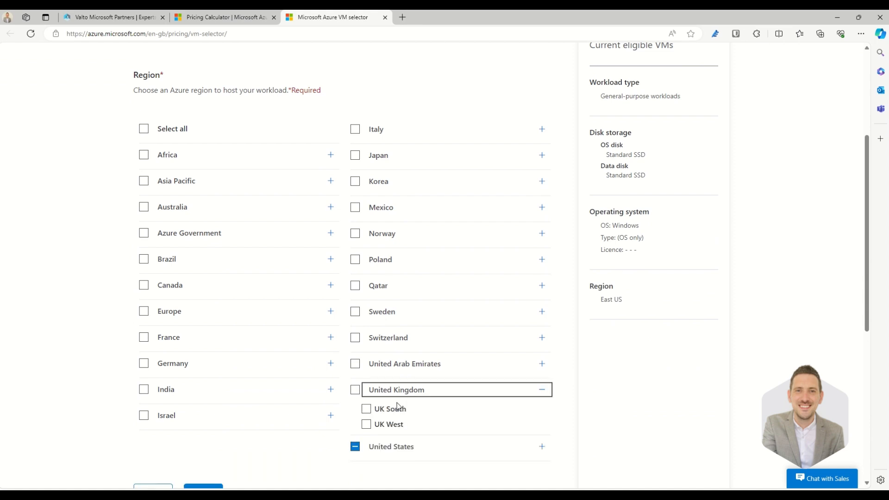
{"action": "left_click", "coordinate": [355, 390]}
{"action": "left_click", "coordinate": [536, 449]}
{"action": "scroll", "coordinate": [532, 448], "scroll_direction": "down", "scroll_amount": 3}
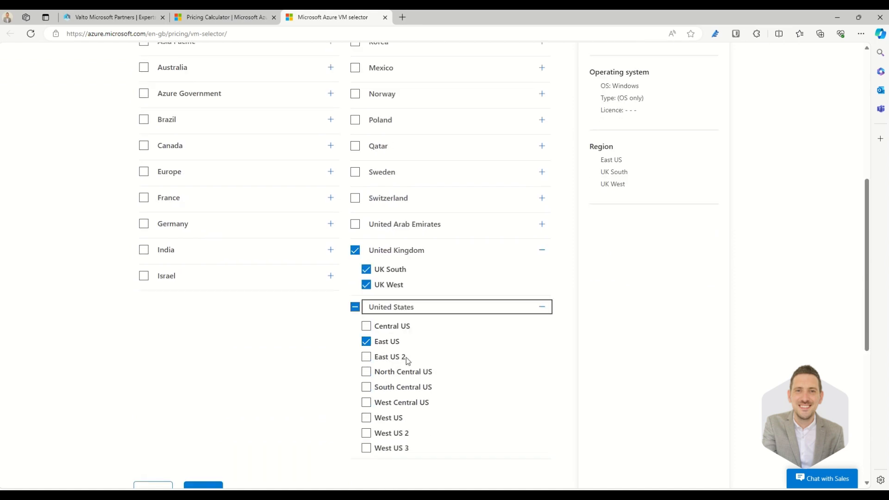
{"action": "left_click", "coordinate": [387, 342]}
{"action": "scroll", "coordinate": [319, 362], "scroll_direction": "down", "scroll_amount": 1}
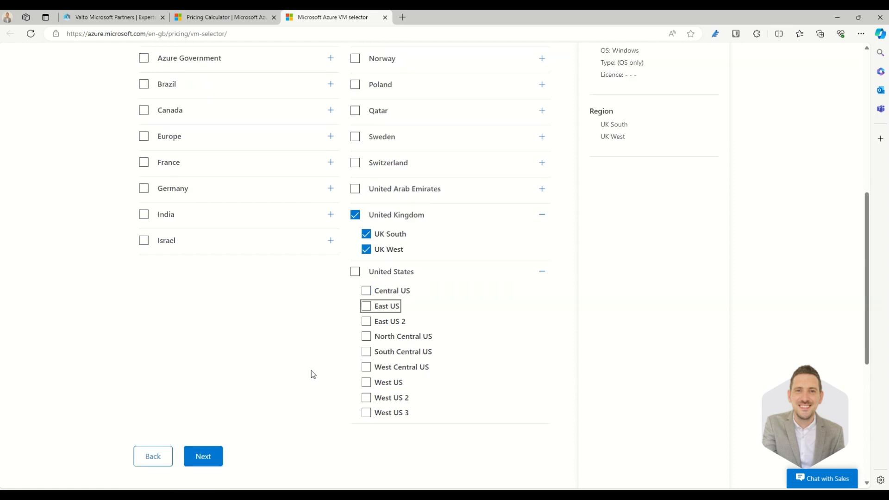
{"action": "scroll", "coordinate": [311, 374], "scroll_direction": "down", "scroll_amount": 1}
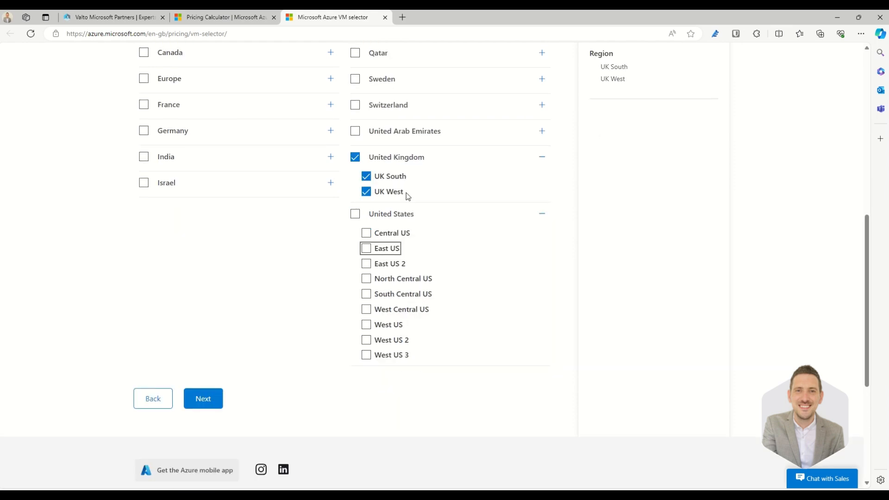
{"action": "left_click", "coordinate": [367, 192]}
{"action": "left_click", "coordinate": [221, 394]}
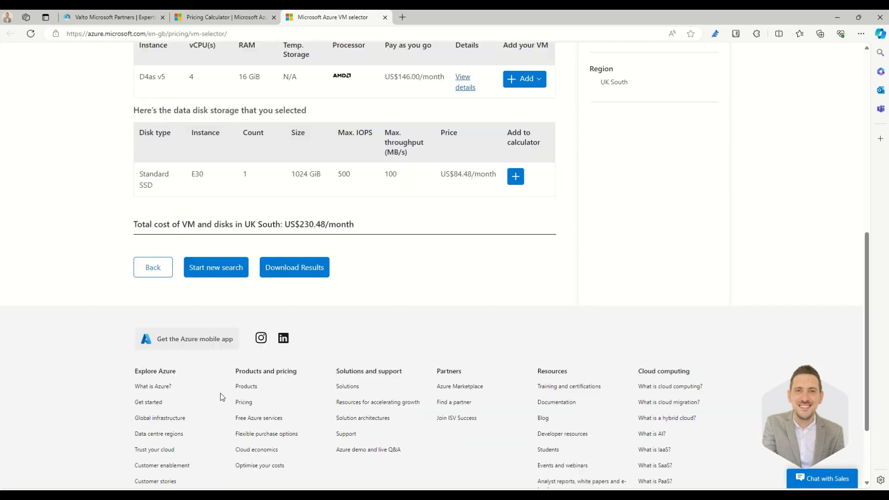
- Show the recommended VM and disk prices in United Kingdom – Pound (£) GBP
{"action": "scroll", "coordinate": [306, 350], "scroll_direction": "down", "scroll_amount": 1}
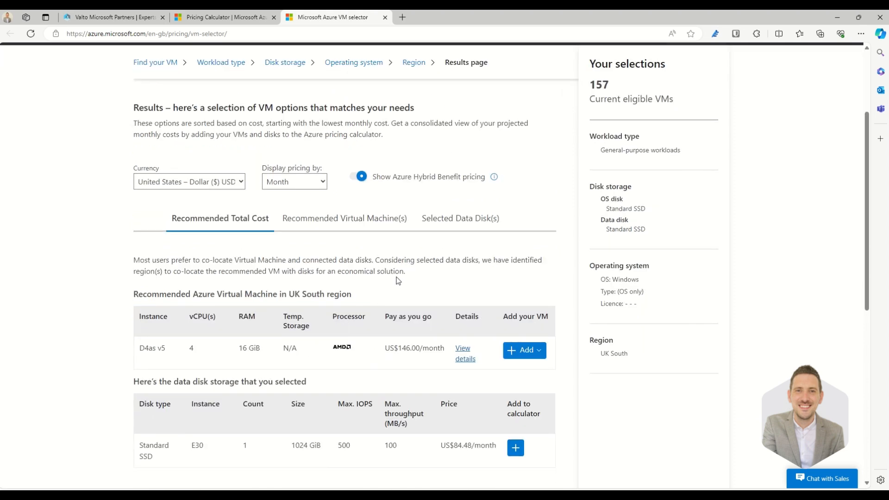
{"action": "left_click", "coordinate": [222, 184]}
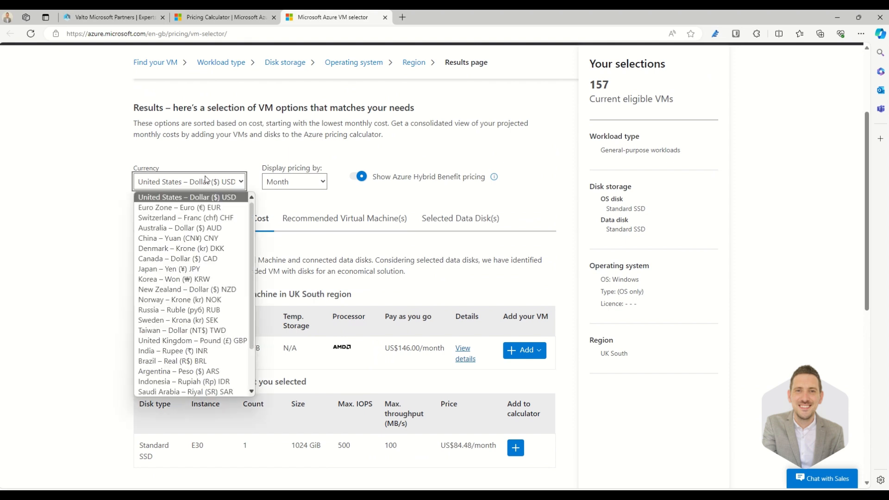
{"action": "left_click", "coordinate": [205, 341]}
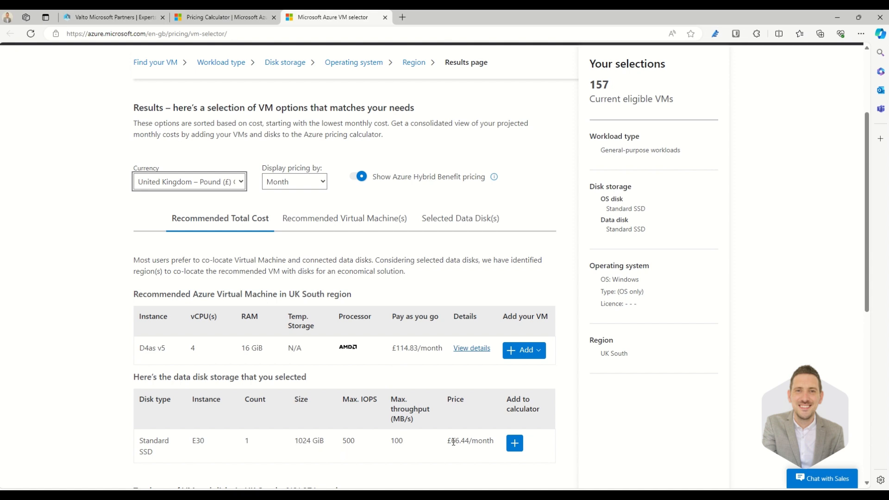
- Add the recommended D4as v5 virtual machine to the pricing calculator and open the estimate
{"action": "left_click", "coordinate": [533, 353]}
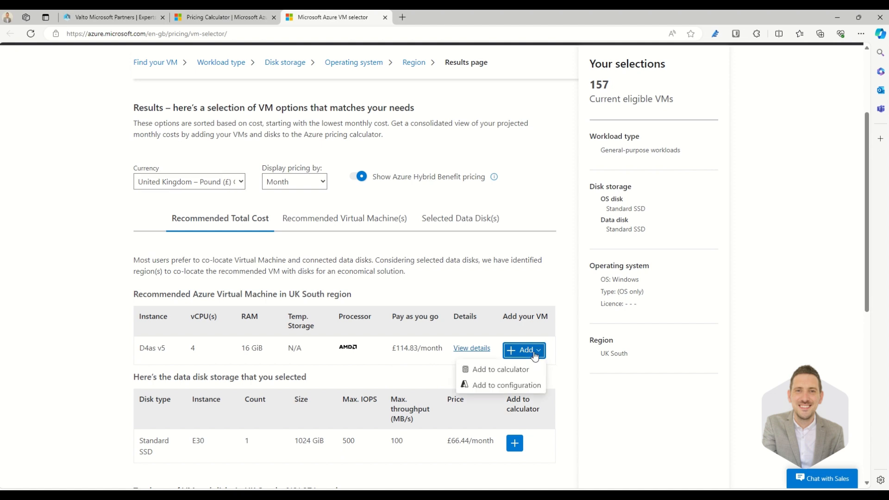
{"action": "left_click", "coordinate": [484, 374]}
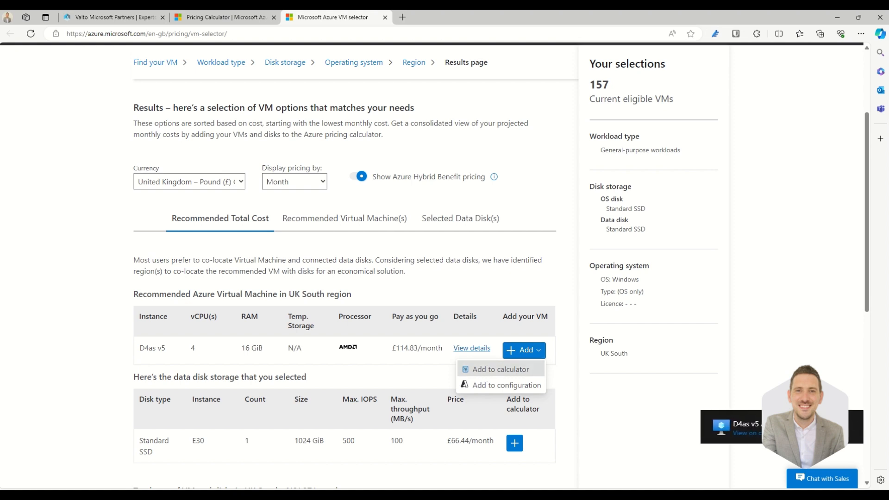
{"action": "left_click", "coordinate": [500, 368]}
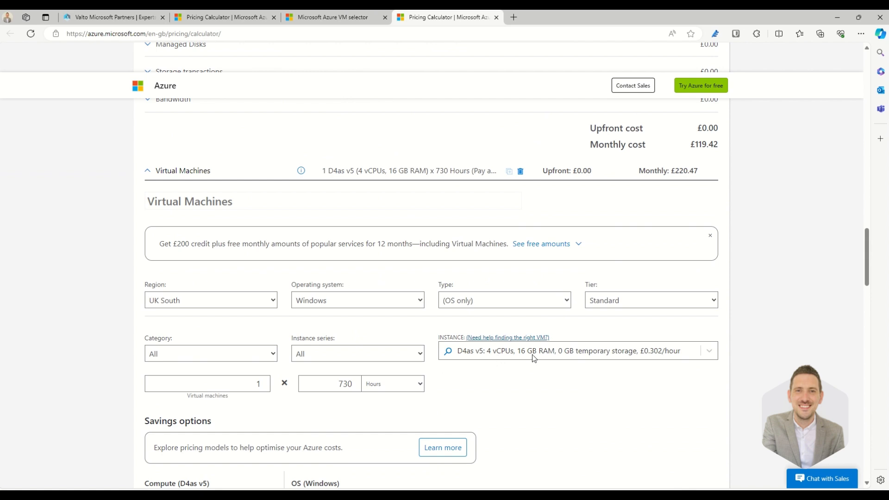
- Set the compute savings option of the D4as v5 virtual machine to 3 year reserved
{"action": "scroll", "coordinate": [533, 358], "scroll_direction": "down", "scroll_amount": 1}
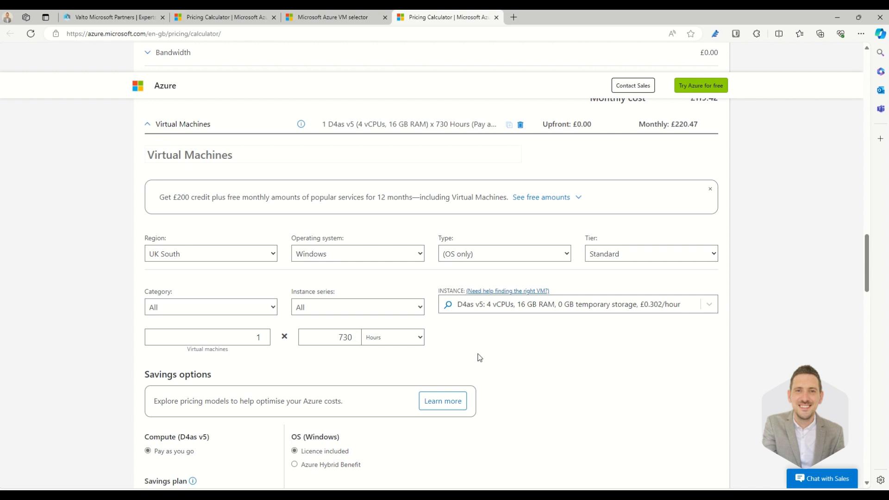
{"action": "scroll", "coordinate": [499, 341], "scroll_direction": "down", "scroll_amount": 1}
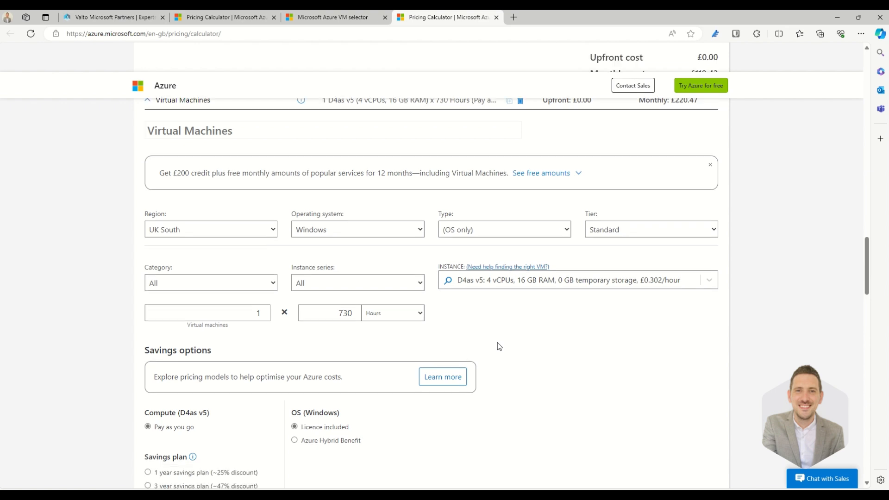
{"action": "scroll", "coordinate": [497, 346], "scroll_direction": "down", "scroll_amount": 1}
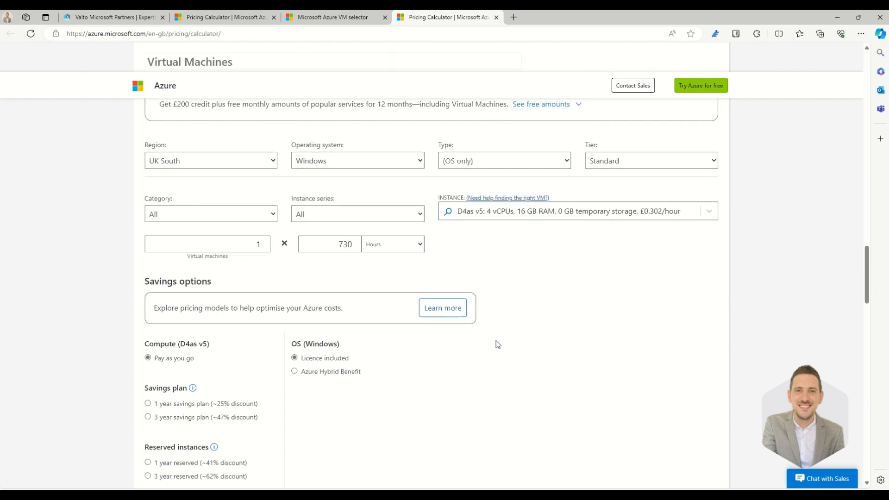
{"action": "scroll", "coordinate": [498, 345], "scroll_direction": "down", "scroll_amount": 1}
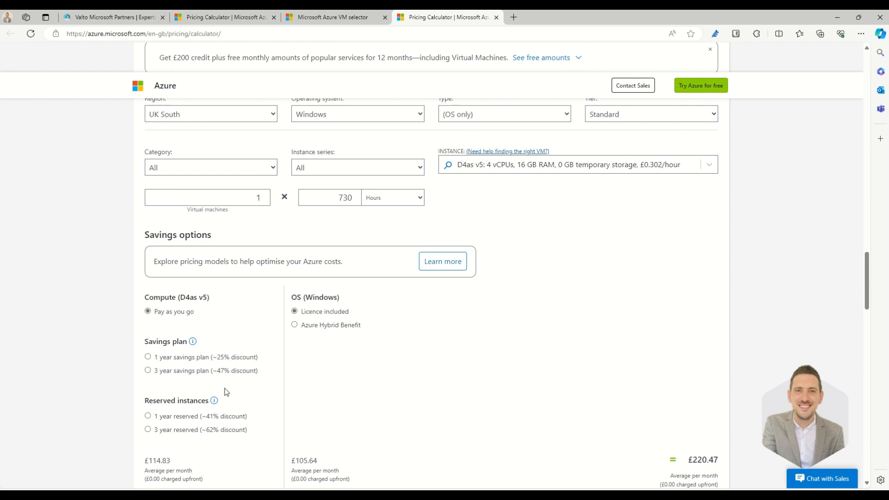
{"action": "scroll", "coordinate": [225, 392], "scroll_direction": "down", "scroll_amount": 1}
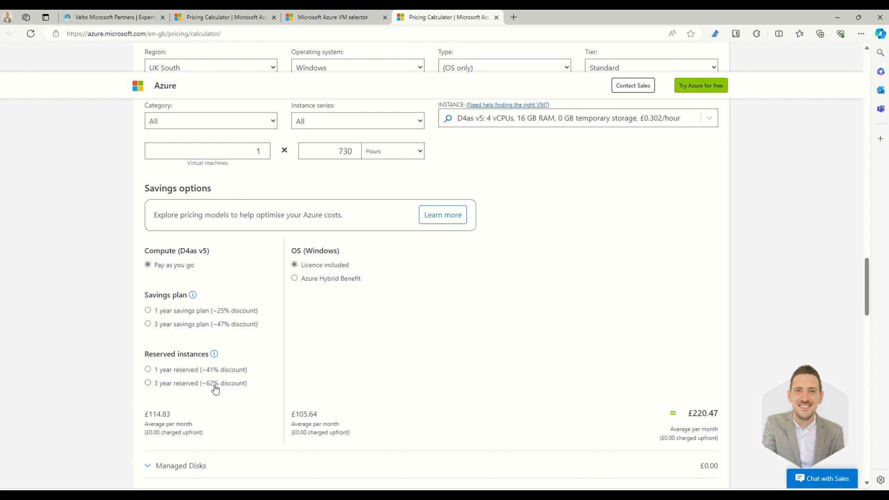
{"action": "left_click", "coordinate": [215, 387]}
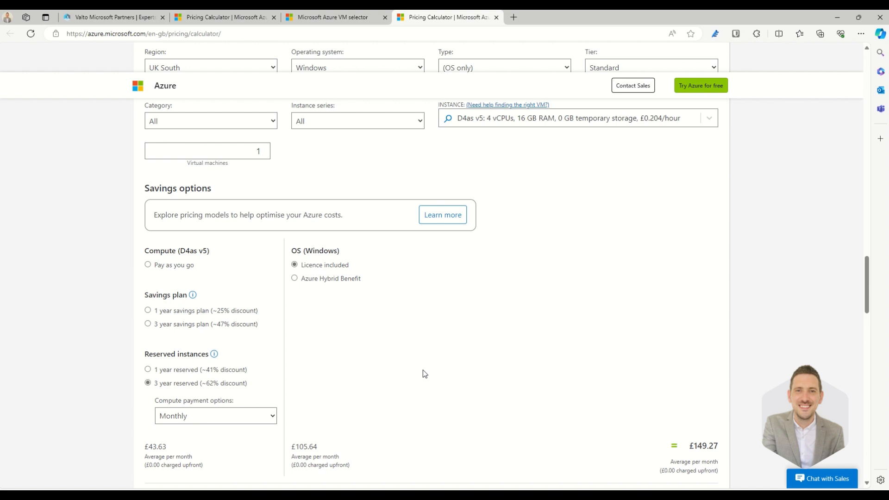
{"action": "left_click", "coordinate": [270, 383]}
- Add one Standard SSD managed disk of size E30: 1024 GiB to the D4as v5 virtual machine
{"action": "scroll", "coordinate": [630, 323], "scroll_direction": "down", "scroll_amount": 2}
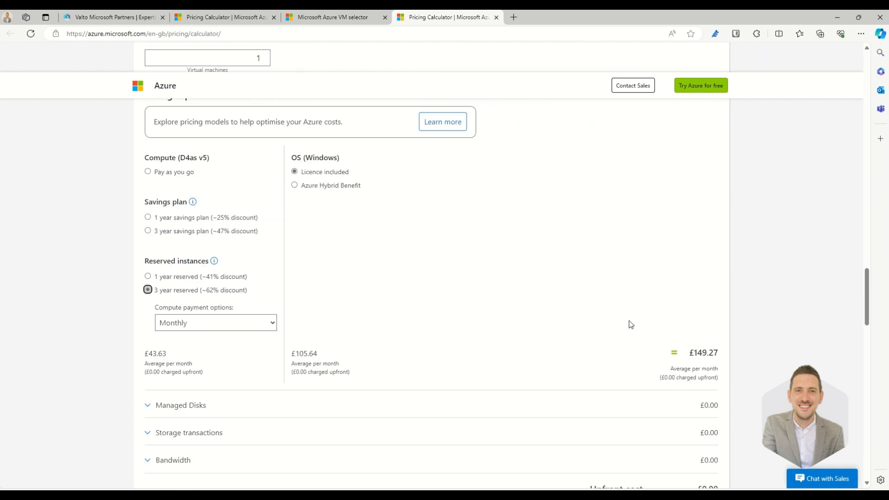
{"action": "scroll", "coordinate": [631, 321], "scroll_direction": "down", "scroll_amount": 1}
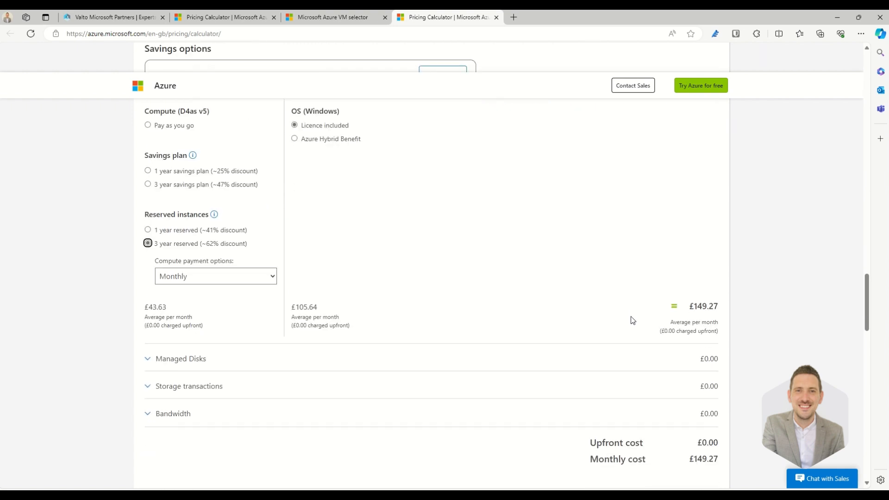
{"action": "left_click", "coordinate": [162, 359]}
{"action": "scroll", "coordinate": [243, 350], "scroll_direction": "down", "scroll_amount": 1}
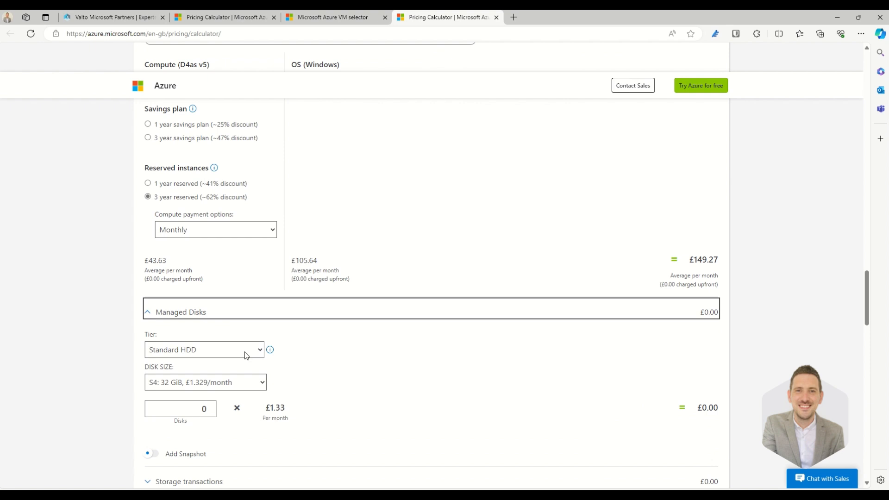
{"action": "left_click", "coordinate": [245, 351]}
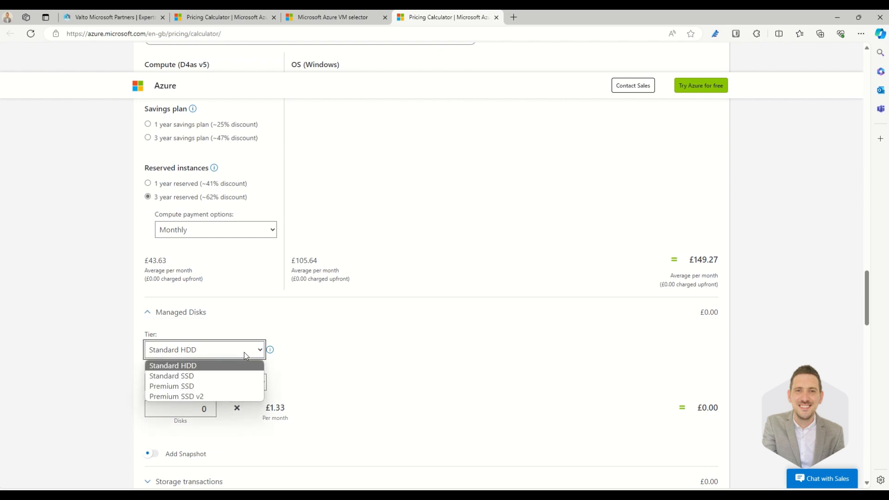
{"action": "left_click", "coordinate": [213, 381]}
{"action": "left_click", "coordinate": [240, 388]}
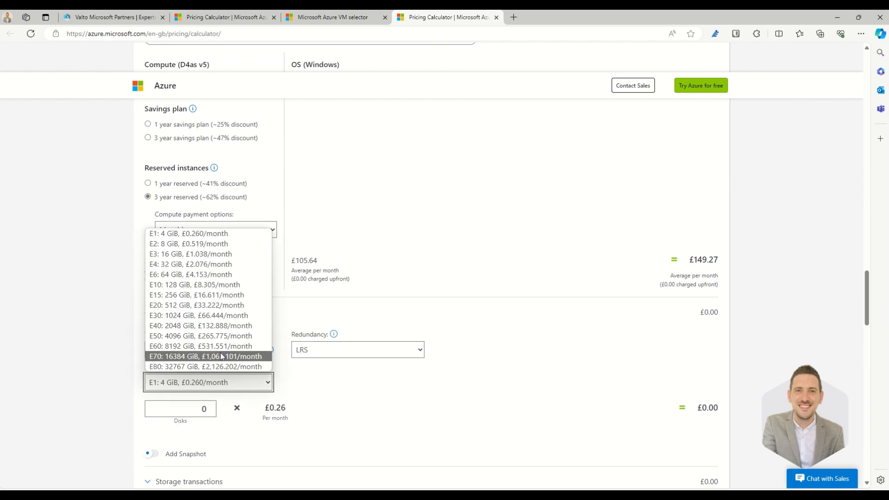
{"action": "left_click", "coordinate": [218, 313]}
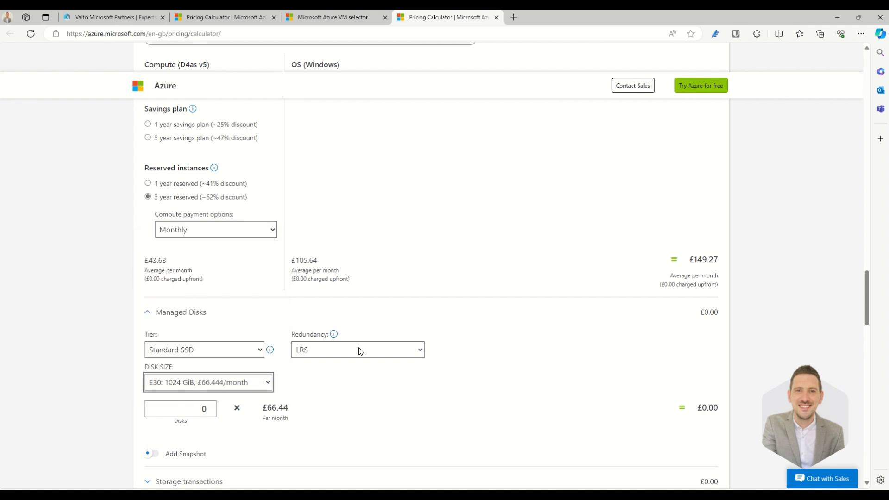
{"action": "left_click", "coordinate": [210, 406]}
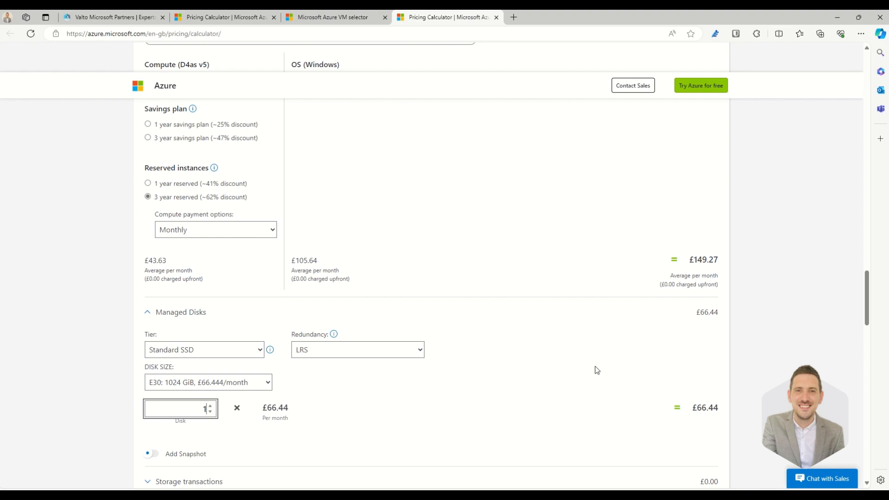
- Expand the storage transactions and bandwidth details and examine the explanation of outbound data transfer
{"action": "scroll", "coordinate": [595, 367], "scroll_direction": "down", "scroll_amount": 1}
{"action": "scroll", "coordinate": [586, 349], "scroll_direction": "down", "scroll_amount": 1}
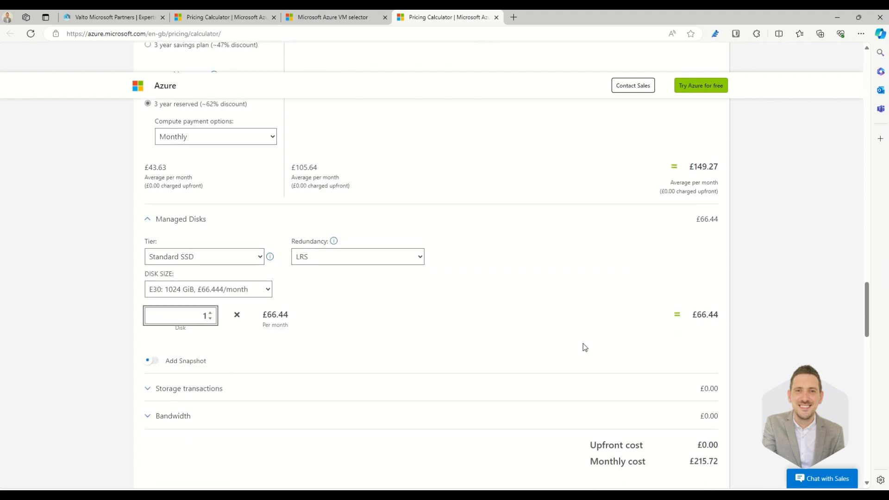
{"action": "scroll", "coordinate": [573, 341], "scroll_direction": "down", "scroll_amount": 1}
{"action": "left_click", "coordinate": [184, 344]}
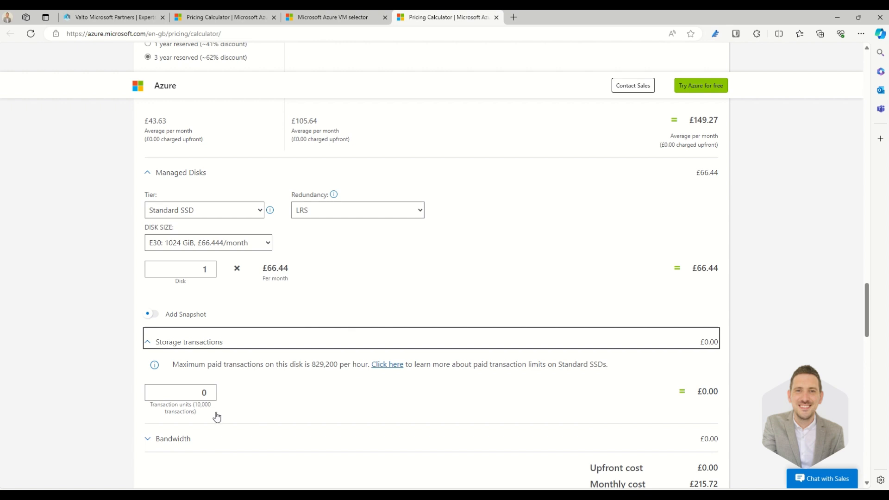
{"action": "scroll", "coordinate": [213, 412], "scroll_direction": "down", "scroll_amount": 1}
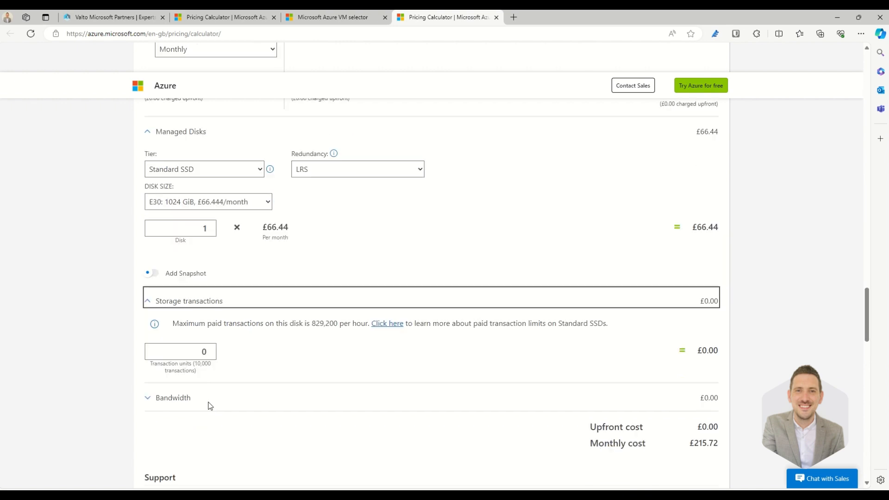
{"action": "left_click", "coordinate": [181, 393]}
{"action": "scroll", "coordinate": [273, 374], "scroll_direction": "down", "scroll_amount": 1}
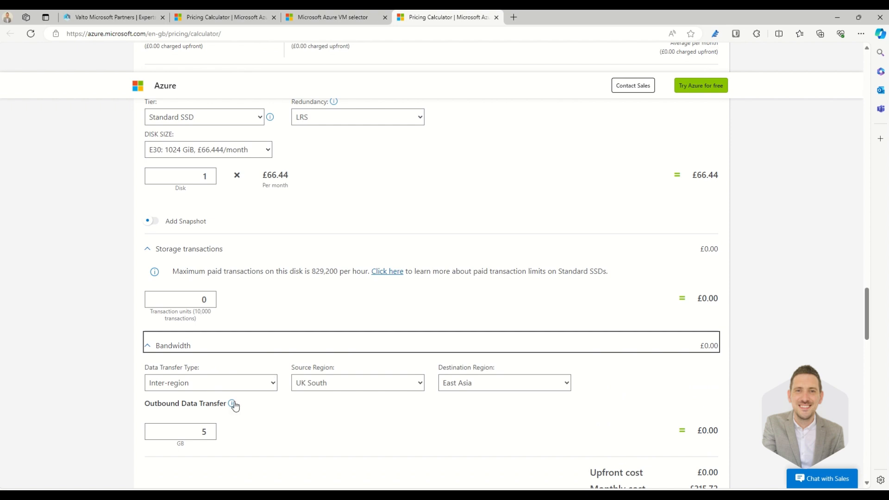
{"action": "mouse_move", "coordinate": [232, 404]}
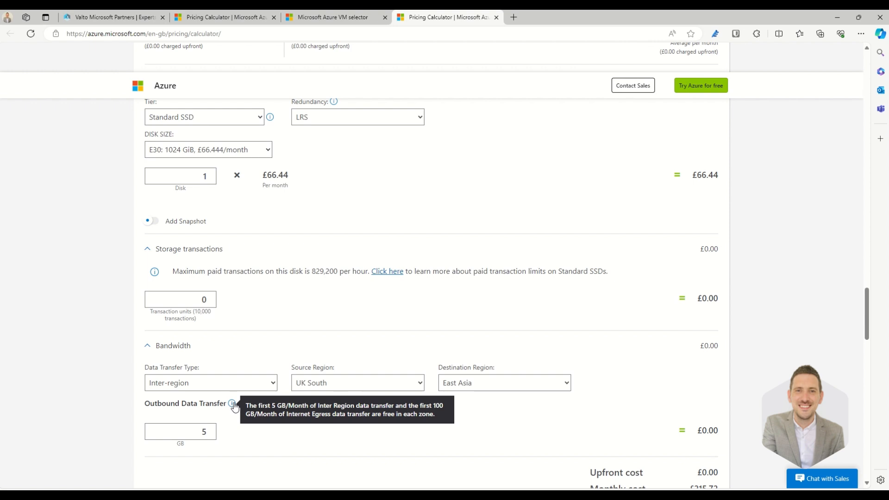
- Review the overall estimate and delete the D2 v3 virtual machine from it
{"action": "scroll", "coordinate": [288, 408], "scroll_direction": "down", "scroll_amount": 2}
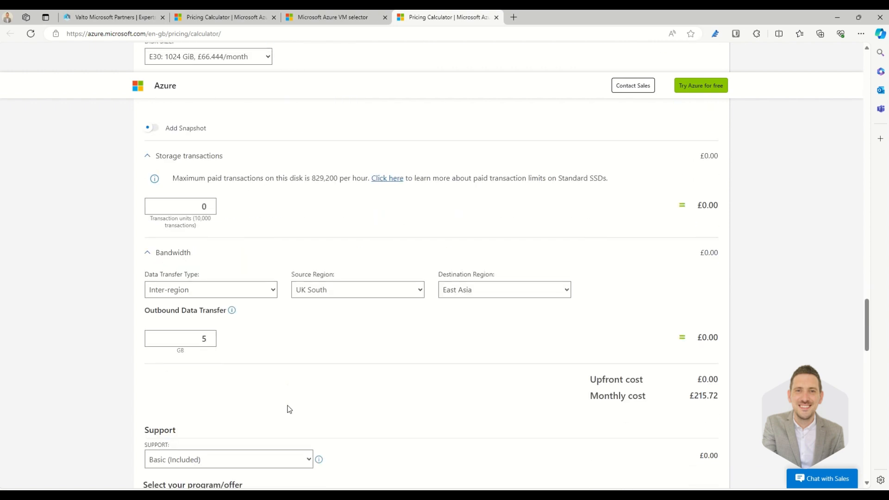
{"action": "scroll", "coordinate": [289, 410], "scroll_direction": "down", "scroll_amount": 4}
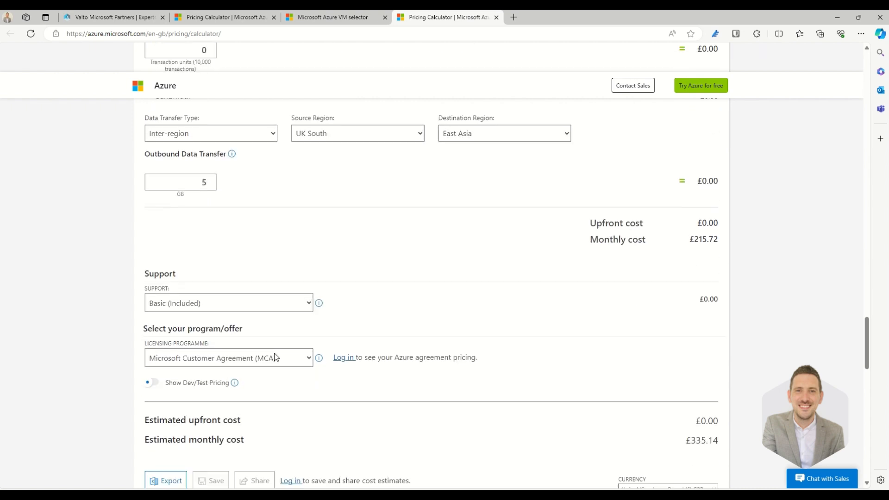
{"action": "scroll", "coordinate": [275, 356], "scroll_direction": "down", "scroll_amount": 2}
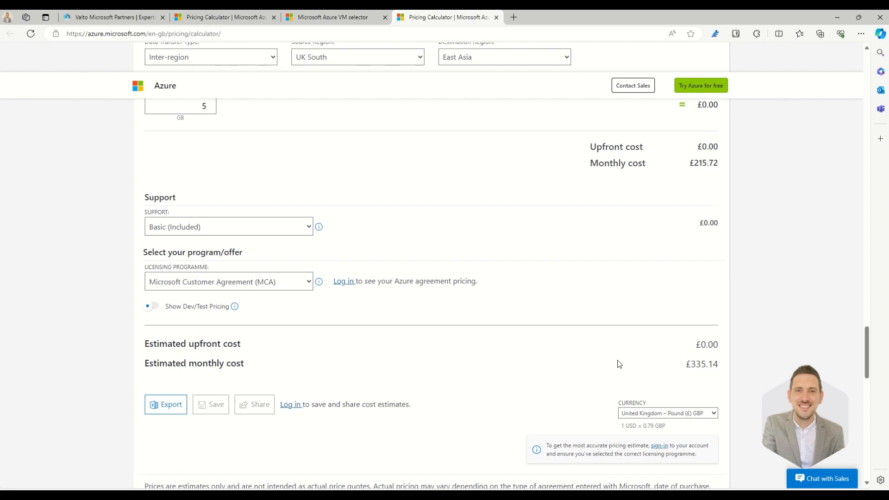
{"action": "scroll", "coordinate": [619, 364], "scroll_direction": "up", "scroll_amount": 15}
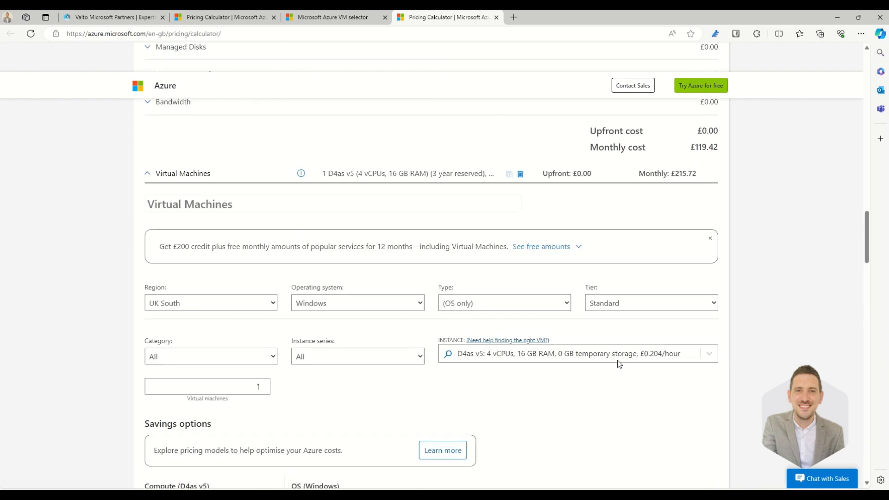
{"action": "scroll", "coordinate": [619, 363], "scroll_direction": "up", "scroll_amount": 20}
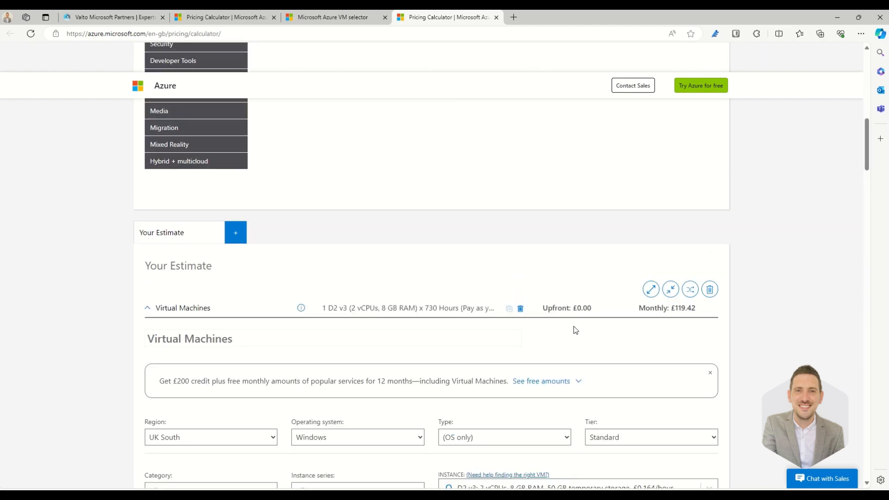
{"action": "left_click", "coordinate": [521, 308]}
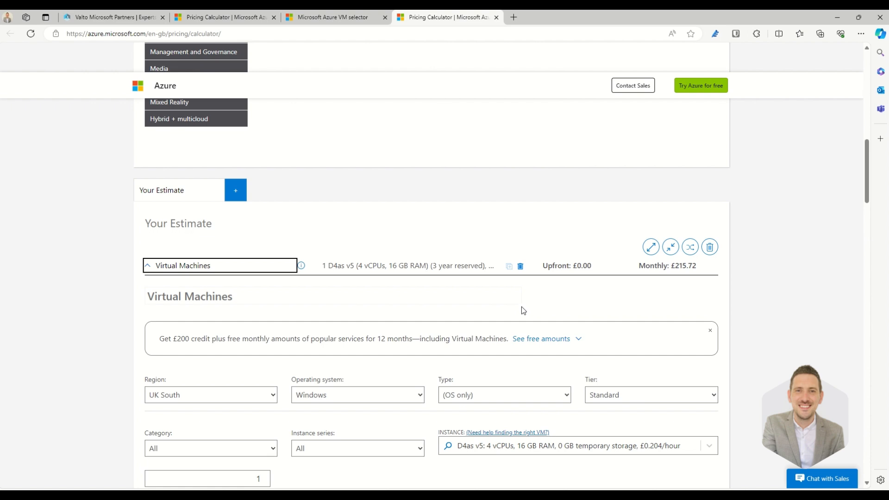
- Search the product catalogue for "vpn" and add VPN Gateway to the estimate
{"action": "scroll", "coordinate": [537, 293], "scroll_direction": "down", "scroll_amount": 3}
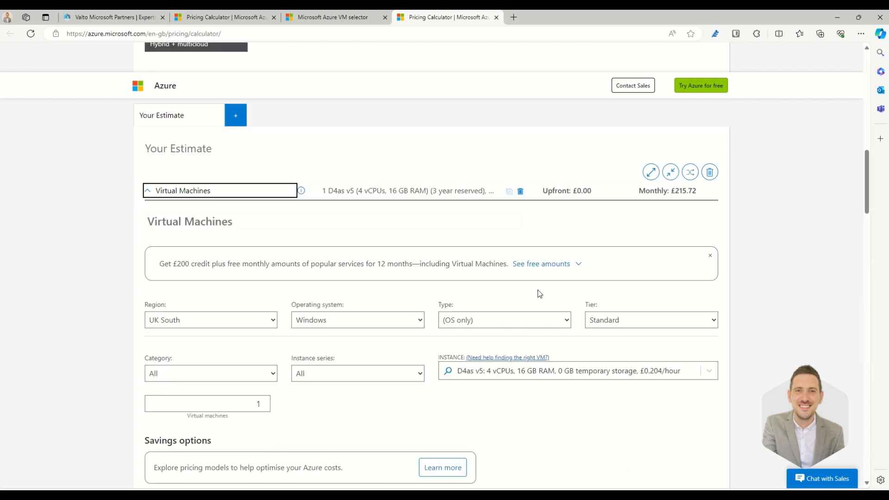
{"action": "scroll", "coordinate": [539, 293], "scroll_direction": "up", "scroll_amount": 15}
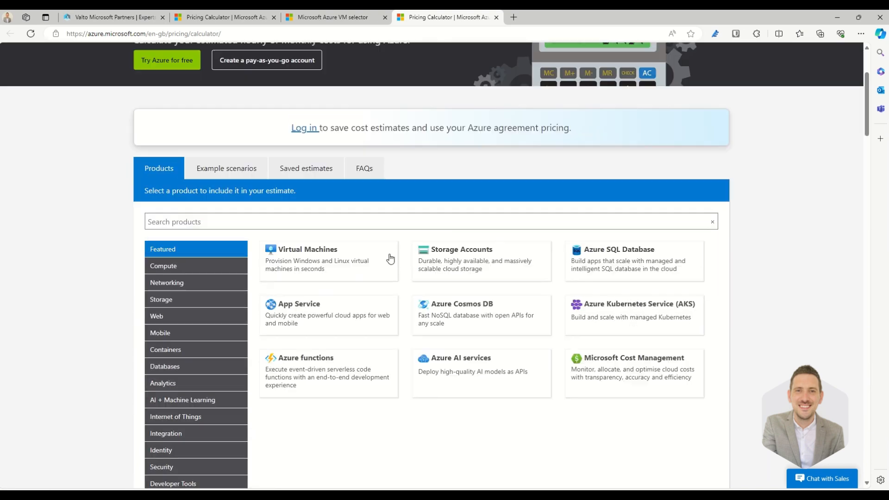
{"action": "left_click", "coordinate": [359, 223]}
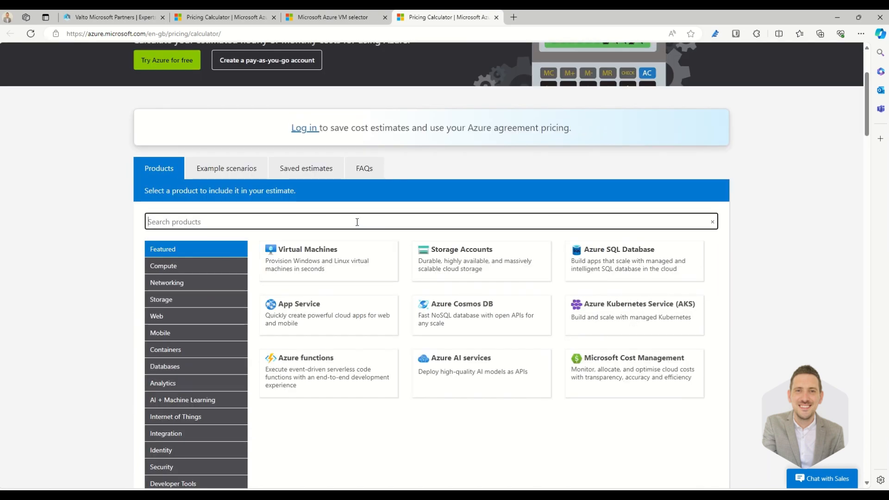
{"action": "type", "text": "vpn"}
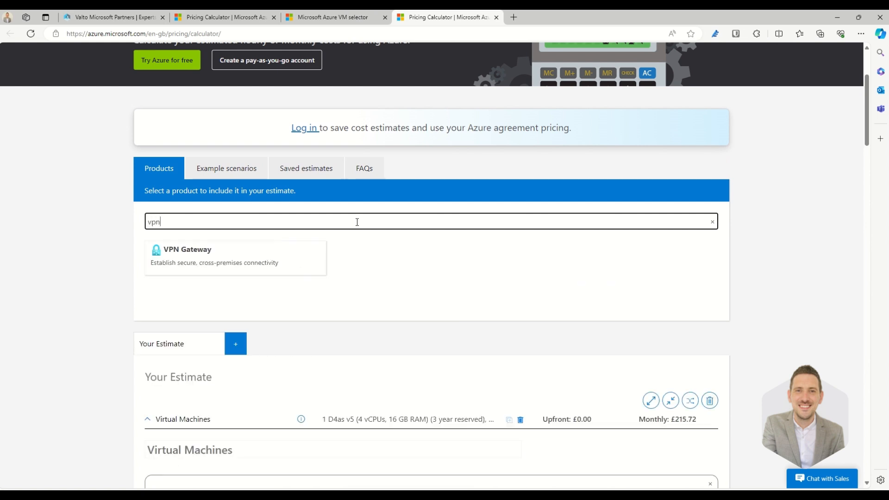
{"action": "left_click", "coordinate": [281, 263]}
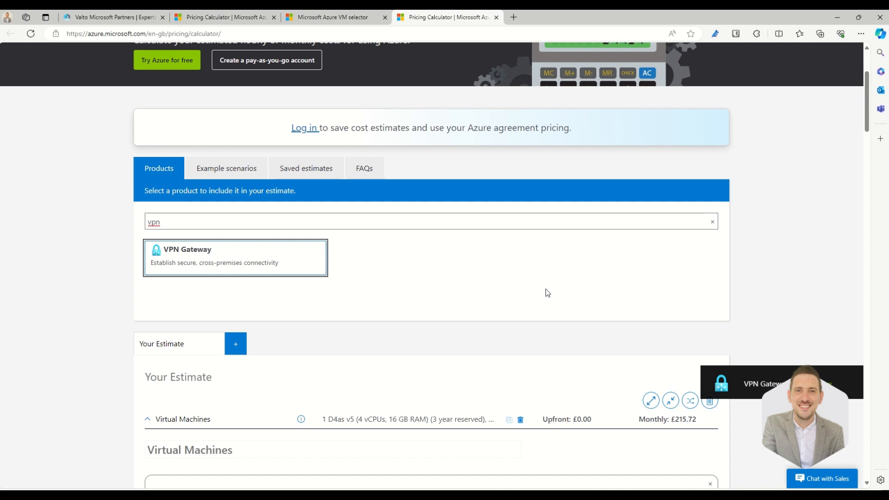
- Set the VPN Gateway's region to UK South and its gateway type to VpnGw1
{"action": "scroll", "coordinate": [752, 326], "scroll_direction": "down", "scroll_amount": 1}
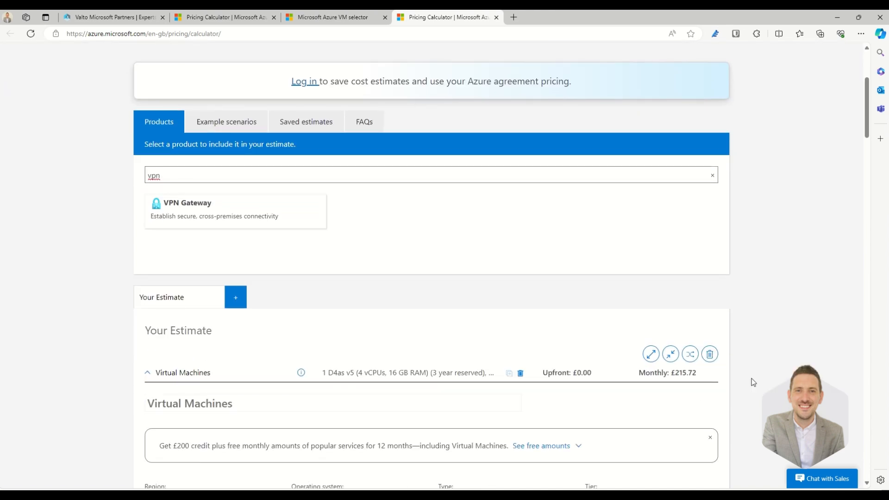
{"action": "scroll", "coordinate": [751, 378], "scroll_direction": "down", "scroll_amount": 10}
{"action": "scroll", "coordinate": [724, 368], "scroll_direction": "down", "scroll_amount": 15}
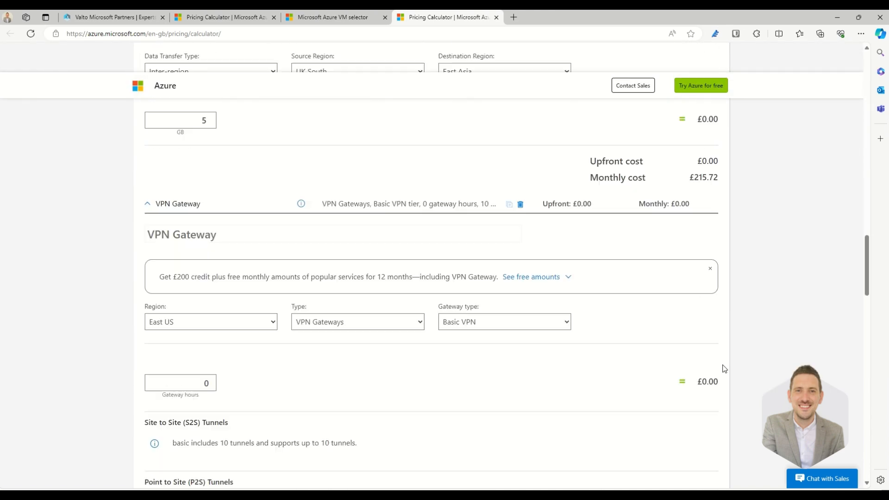
{"action": "left_click", "coordinate": [235, 278]}
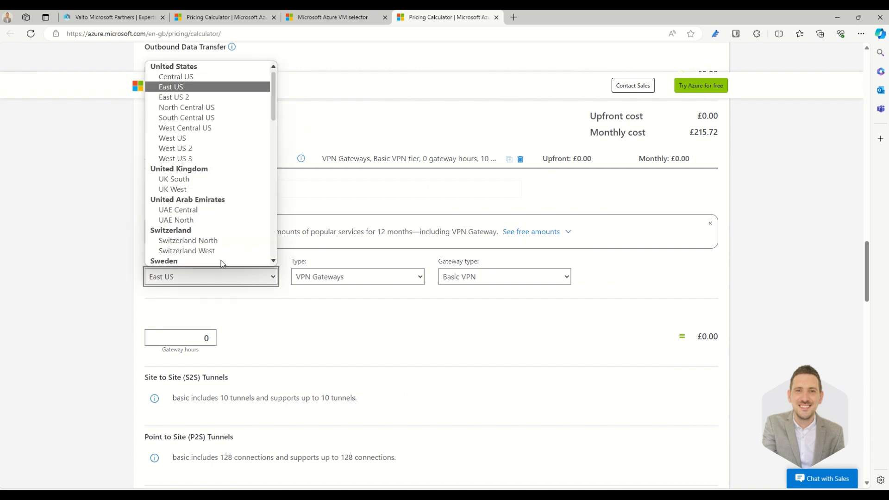
{"action": "left_click", "coordinate": [204, 179]}
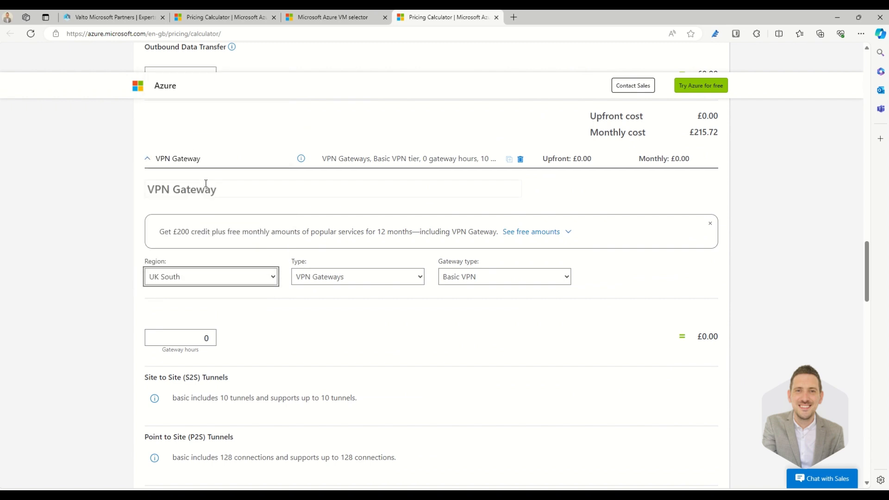
{"action": "left_click", "coordinate": [465, 280]}
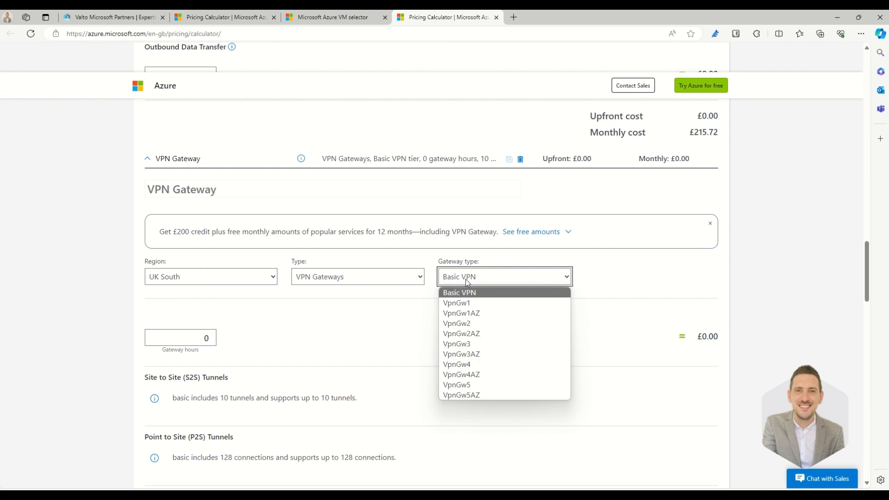
{"action": "left_click", "coordinate": [475, 303]}
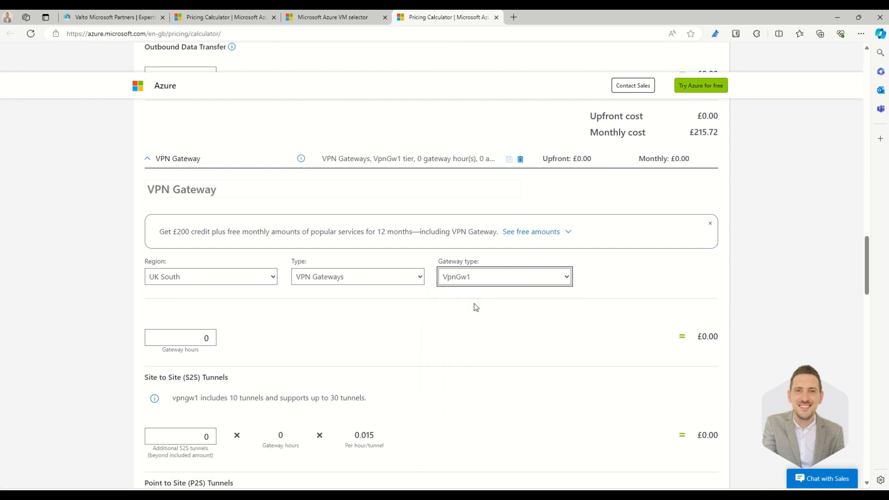
- Set the VPN Gateway's gateway hours to 730 and review its tunnel and outbound data transfer options
{"action": "scroll", "coordinate": [472, 307], "scroll_direction": "down", "scroll_amount": 1}
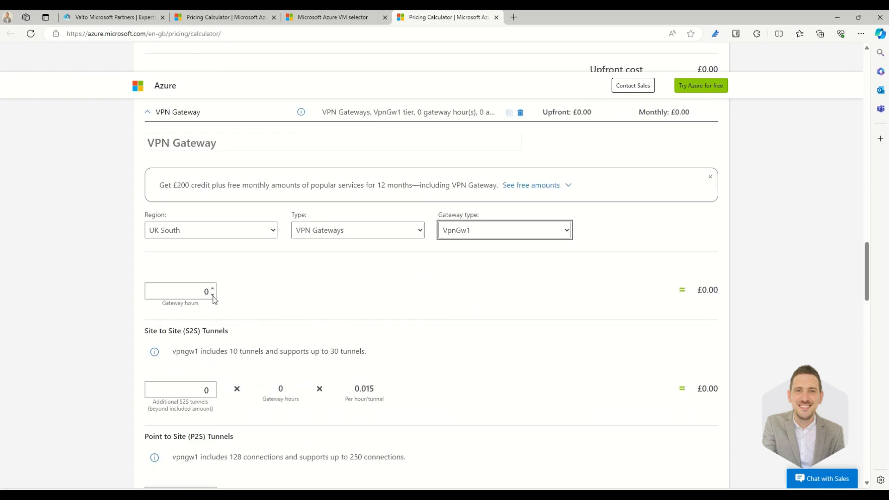
{"action": "double_click", "coordinate": [207, 291]}
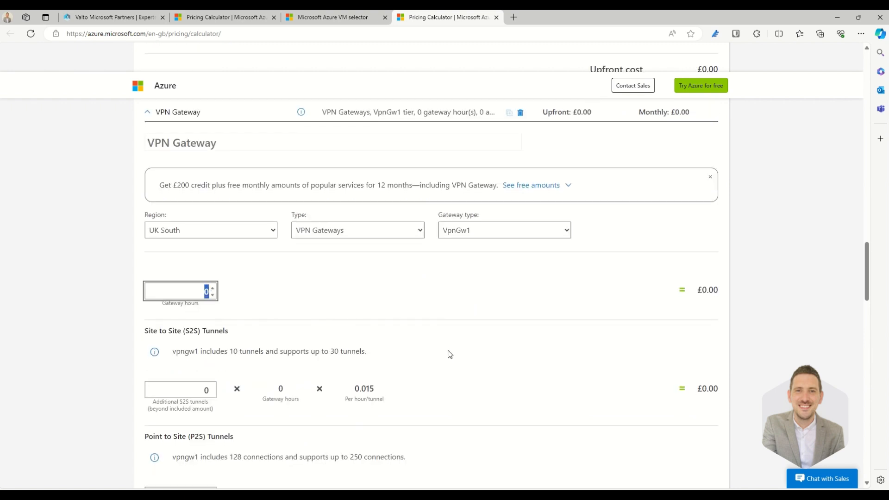
{"action": "type", "text": "730"}
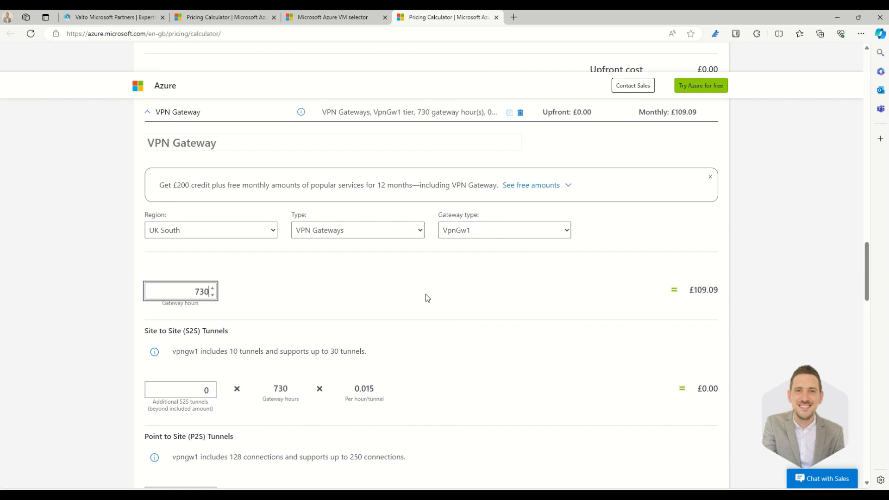
{"action": "scroll", "coordinate": [424, 294], "scroll_direction": "down", "scroll_amount": 1}
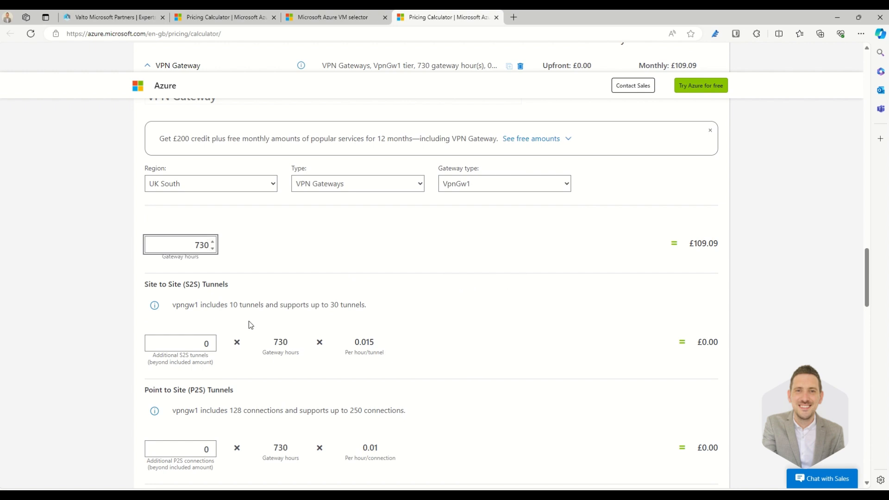
{"action": "scroll", "coordinate": [320, 338], "scroll_direction": "down", "scroll_amount": 1}
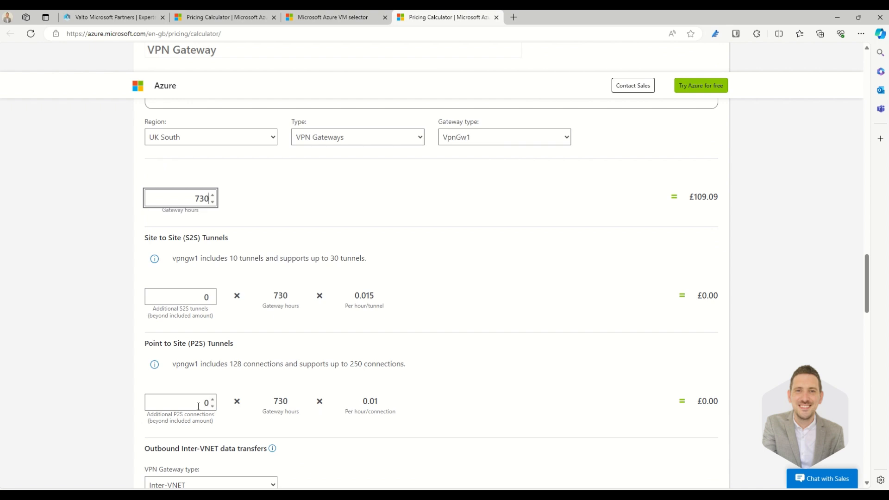
{"action": "scroll", "coordinate": [500, 363], "scroll_direction": "down", "scroll_amount": 4}
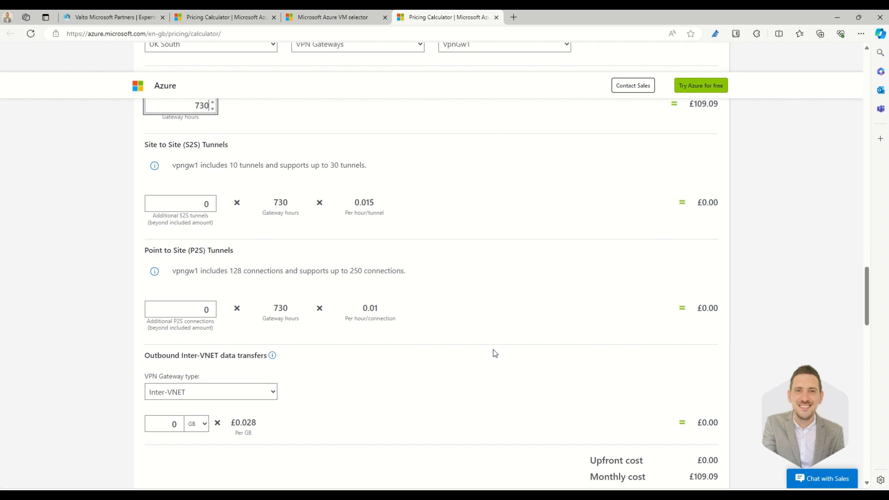
- Search the product catalogue for "backup", add Azure Backup to the estimate and go to its configuration
{"action": "scroll", "coordinate": [480, 331], "scroll_direction": "up", "scroll_amount": 20}
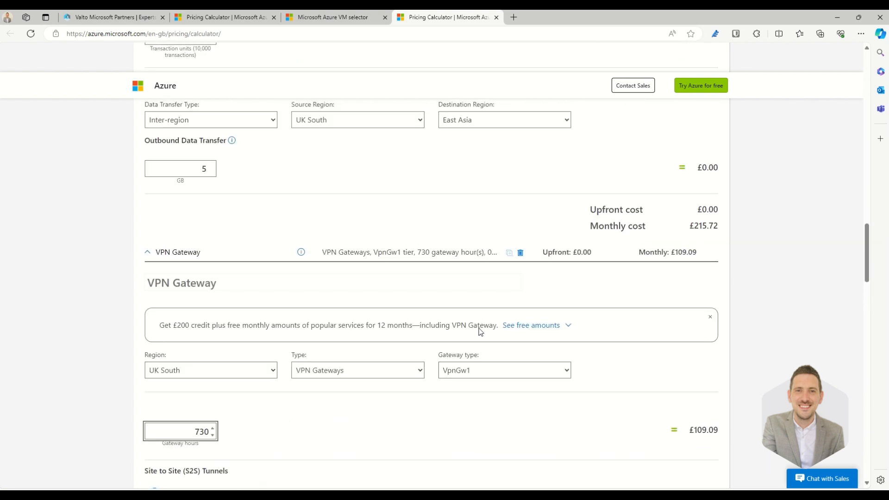
{"action": "scroll", "coordinate": [480, 331], "scroll_direction": "up", "scroll_amount": 15}
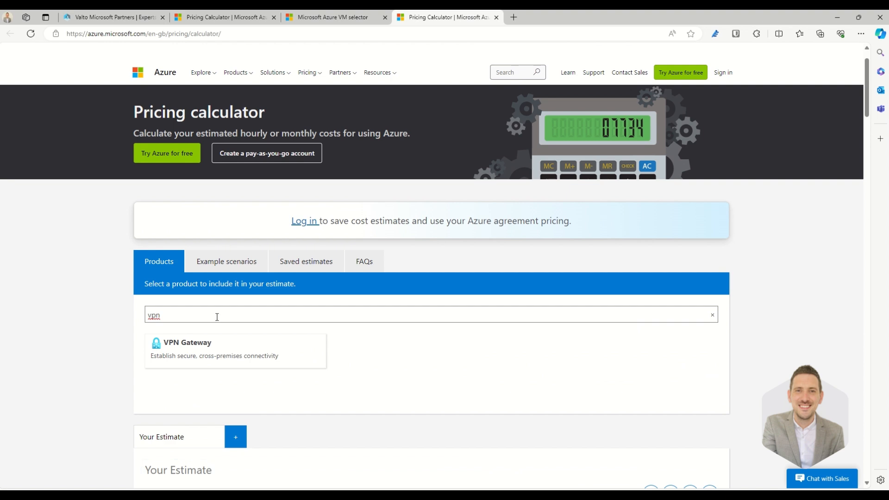
{"action": "left_click", "coordinate": [217, 316]}
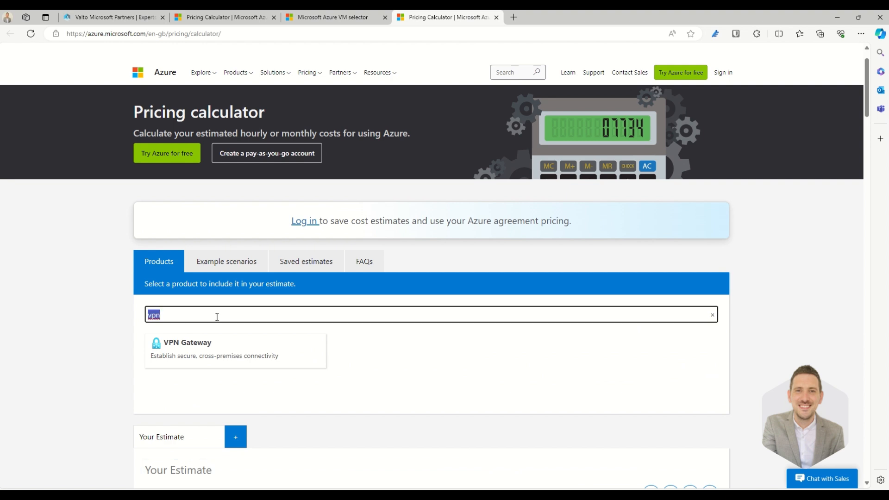
{"action": "type", "text": "backup"}
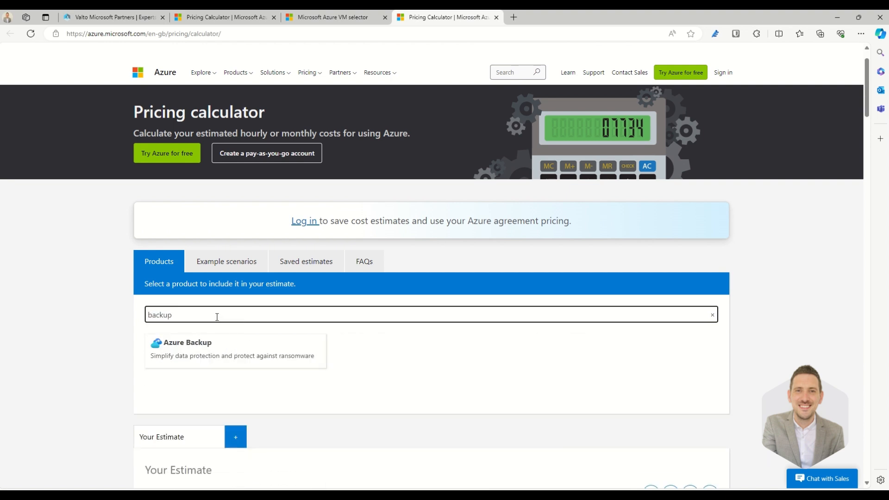
{"action": "left_click", "coordinate": [235, 353]}
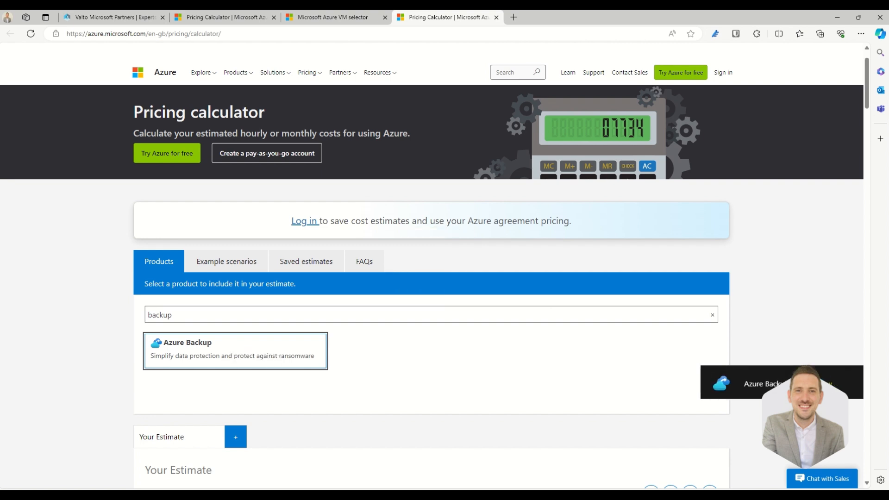
{"action": "left_click", "coordinate": [825, 383]}
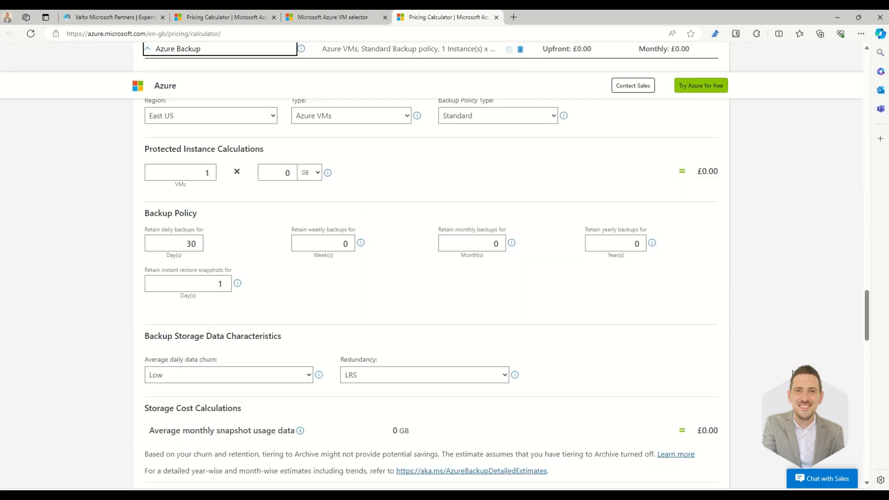
- Set the Azure Backup region to UK South
{"action": "scroll", "coordinate": [660, 347], "scroll_direction": "up", "scroll_amount": 1}
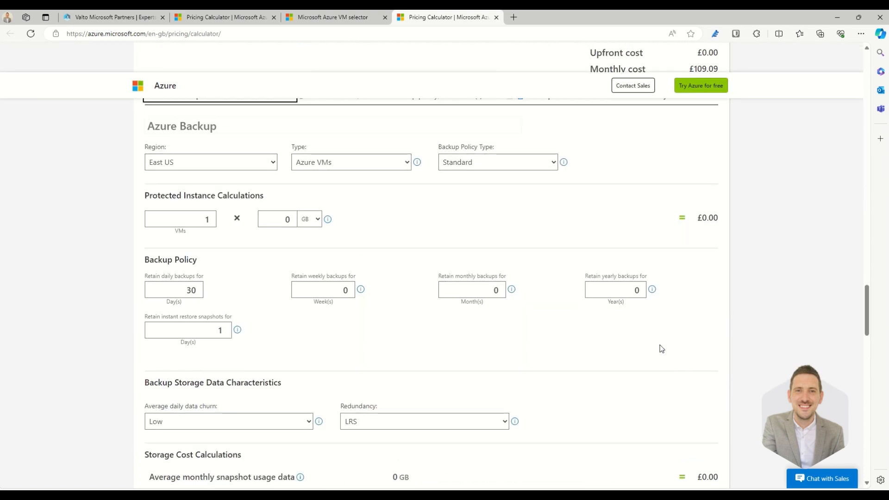
{"action": "left_click", "coordinate": [240, 166]}
{"action": "left_click", "coordinate": [214, 292]}
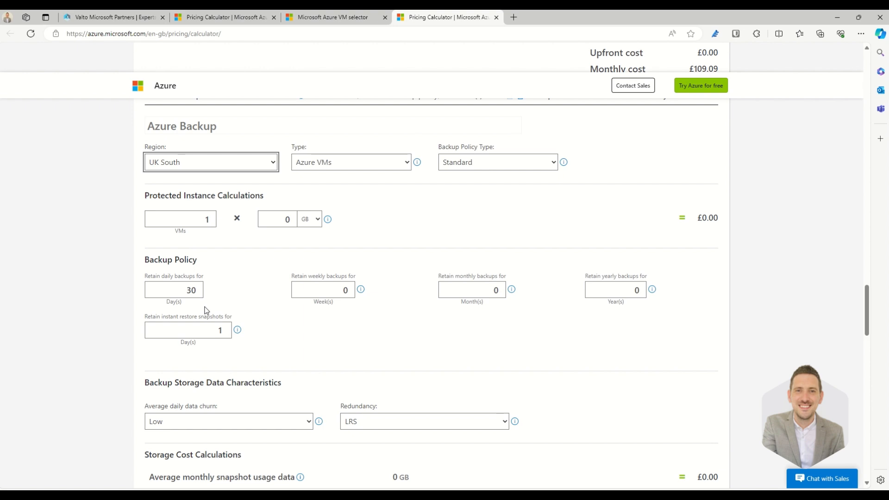
- Set the backup's average daily data churn to Moderate and check the redundancy options, keeping LRS
{"action": "scroll", "coordinate": [258, 296], "scroll_direction": "down", "scroll_amount": 1}
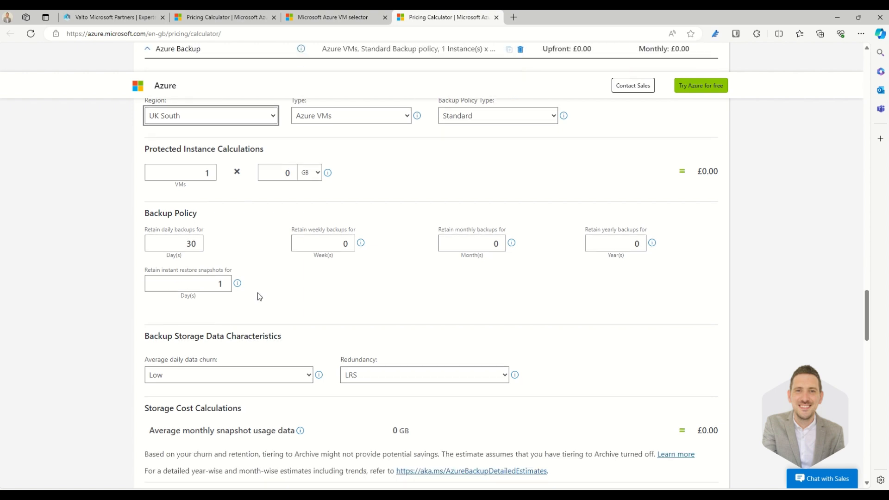
{"action": "left_click", "coordinate": [262, 375]}
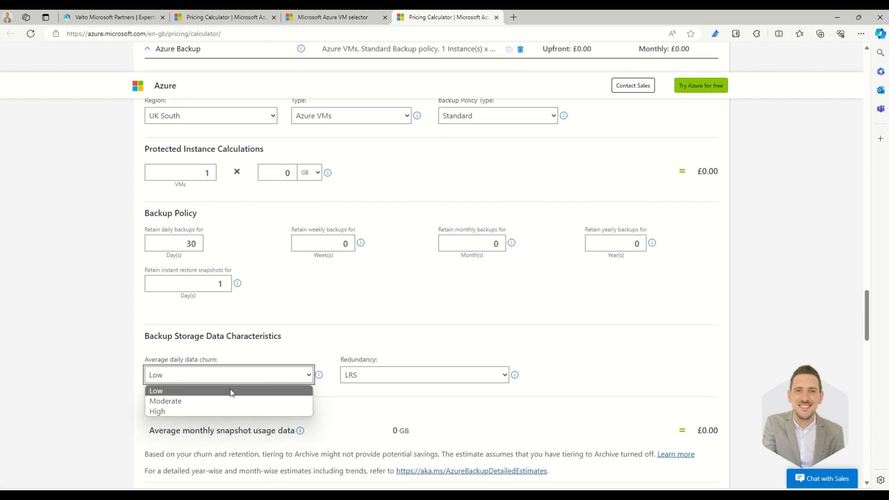
{"action": "left_click", "coordinate": [220, 401]}
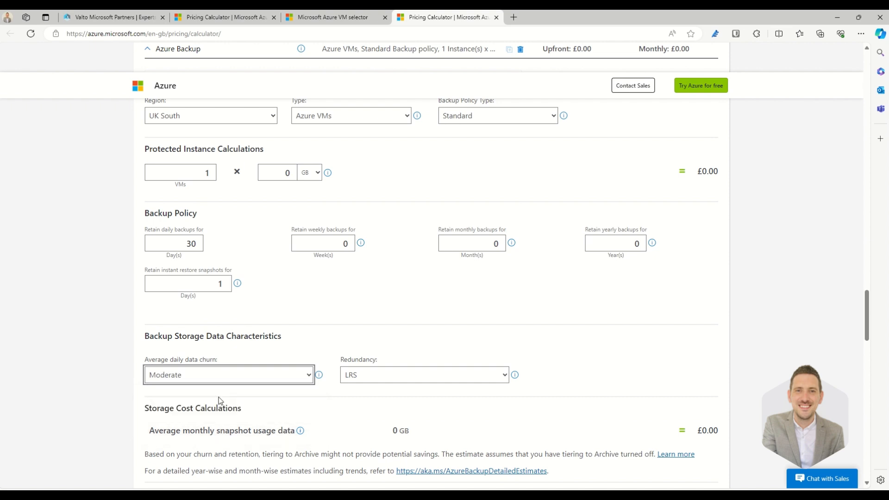
{"action": "left_click", "coordinate": [388, 376]}
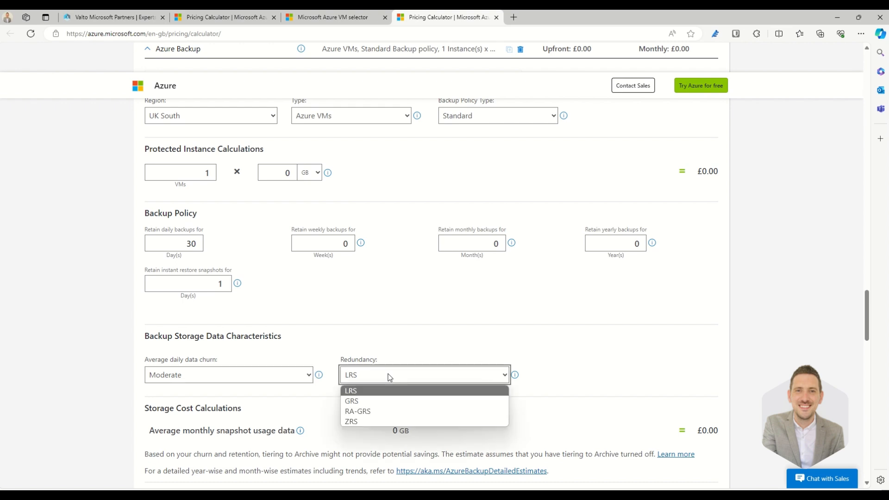
{"action": "left_click", "coordinate": [411, 346]}
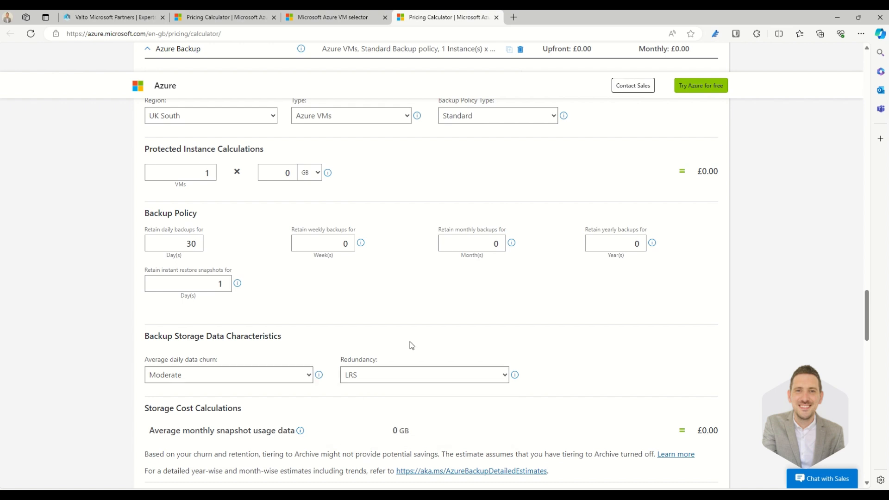
- Set the protected instance size to 1000 GB for the one VM and review the backup storage costs
{"action": "scroll", "coordinate": [410, 345], "scroll_direction": "down", "scroll_amount": 2}
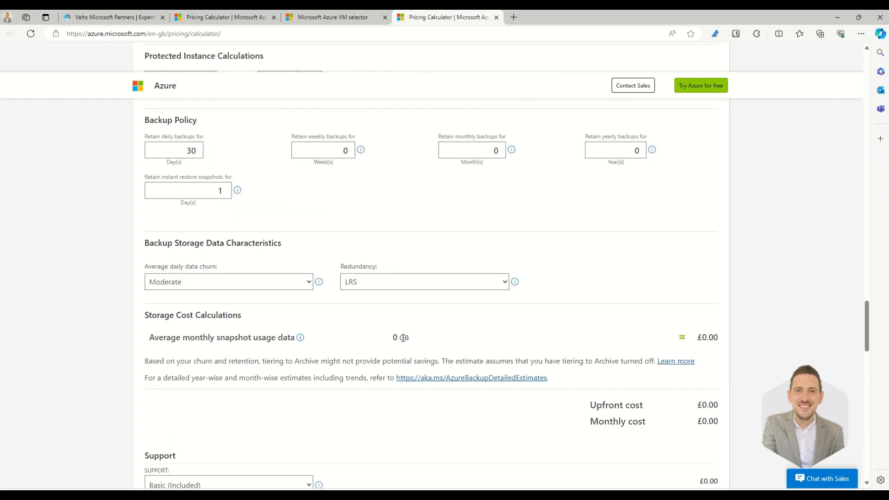
{"action": "scroll", "coordinate": [403, 337], "scroll_direction": "up", "scroll_amount": 3}
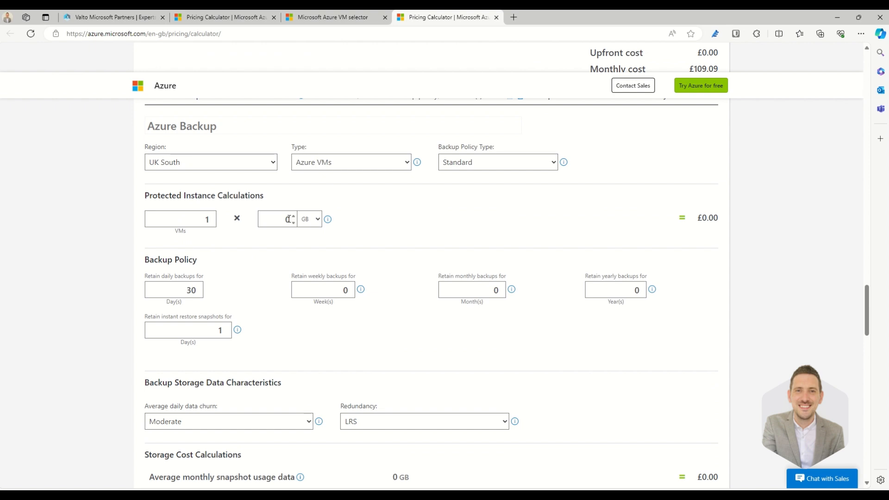
{"action": "left_click", "coordinate": [286, 219]}
{"action": "type", "text": "1000"}
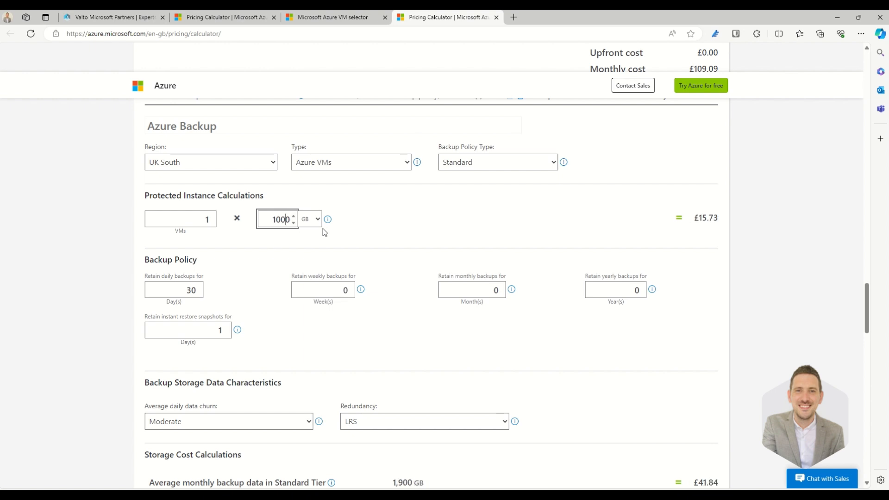
{"action": "left_click", "coordinate": [440, 245]}
{"action": "scroll", "coordinate": [491, 272], "scroll_direction": "down", "scroll_amount": 1}
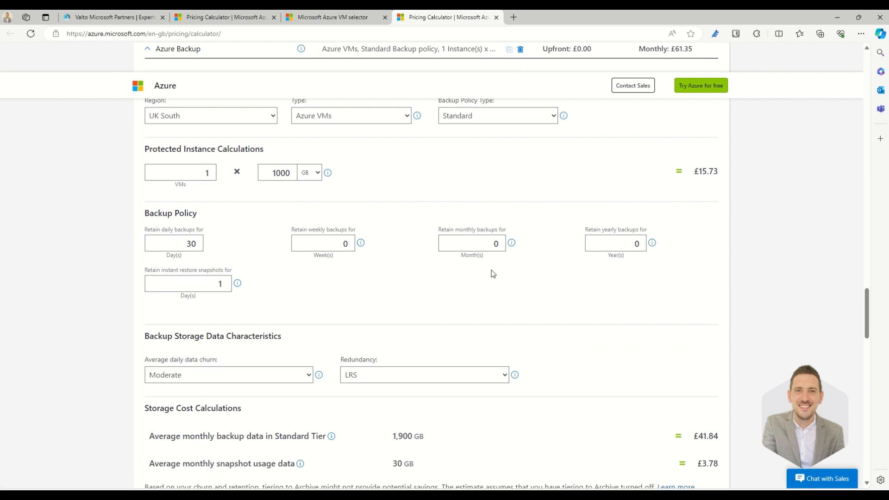
{"action": "scroll", "coordinate": [569, 310], "scroll_direction": "down", "scroll_amount": 1}
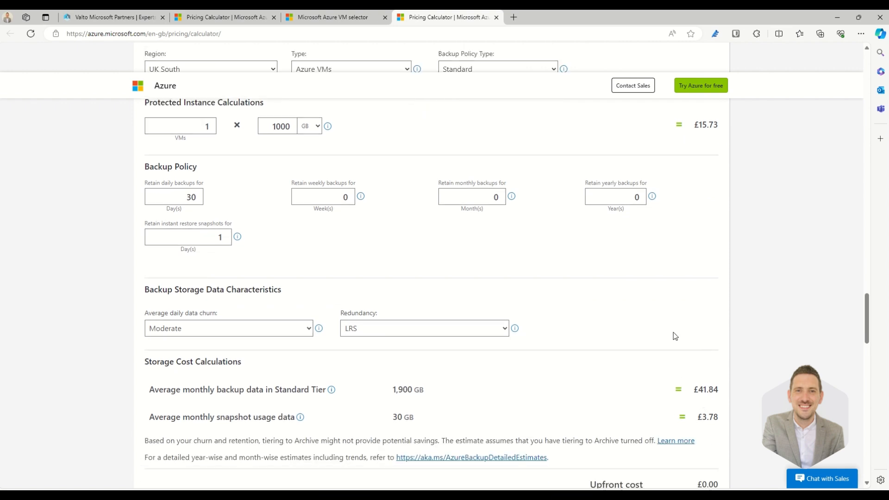
- Search the product catalogue for "defen", add Microsoft Defender for Cloud to the estimate and go to its configuration
{"action": "scroll", "coordinate": [637, 323], "scroll_direction": "down", "scroll_amount": 2}
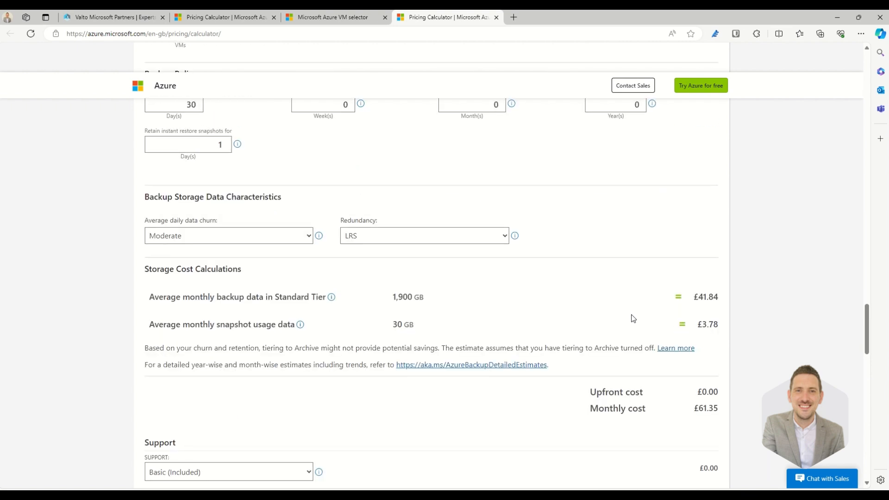
{"action": "scroll", "coordinate": [633, 318], "scroll_direction": "up", "scroll_amount": 7}
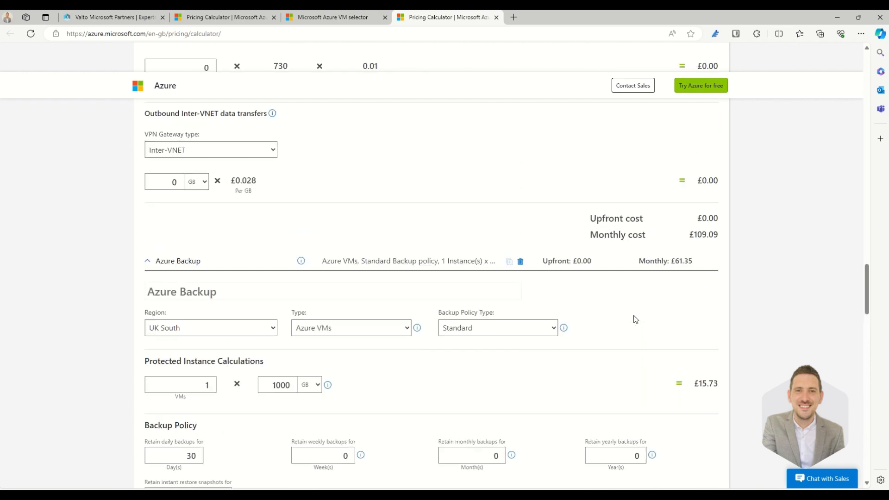
{"action": "scroll", "coordinate": [635, 320], "scroll_direction": "up", "scroll_amount": 2}
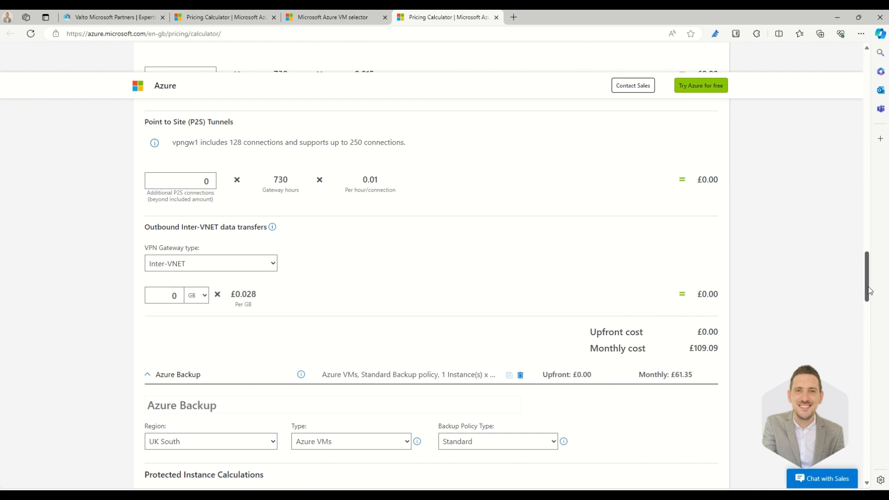
{"action": "left_click_drag", "start_coordinate": [868, 291], "coordinate": [854, 91]}
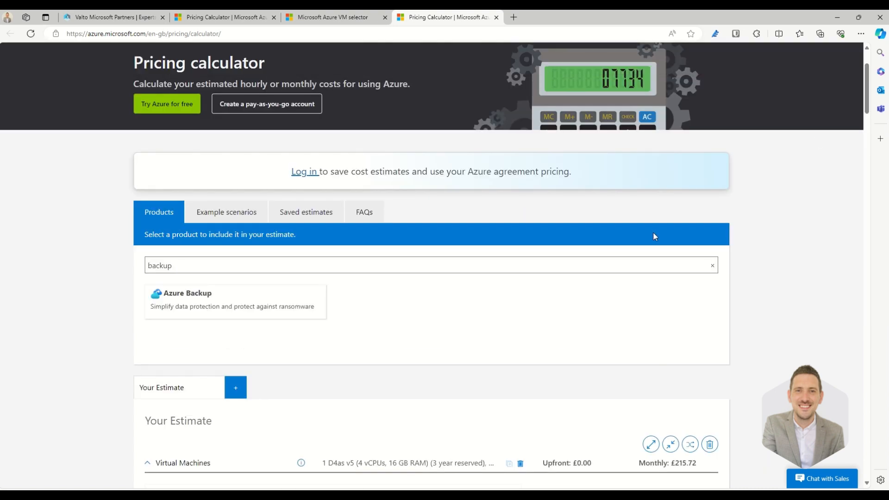
{"action": "double_click", "coordinate": [293, 265]}
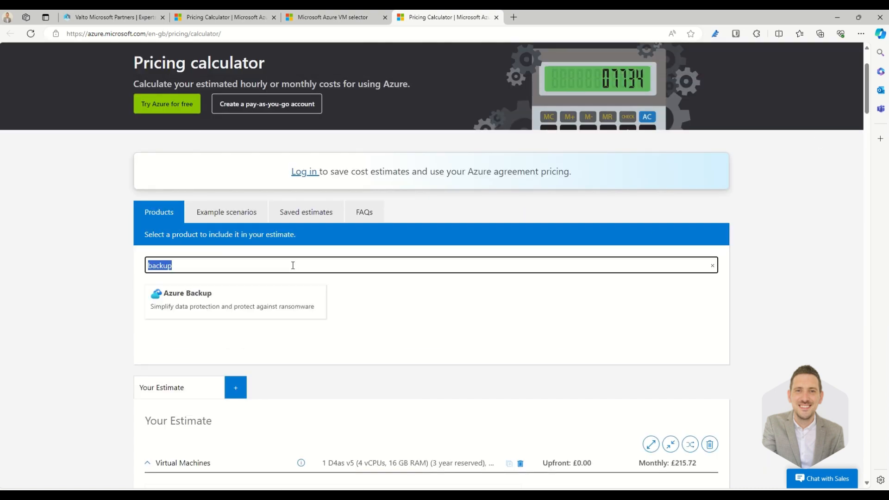
{"action": "type", "text": "defen"}
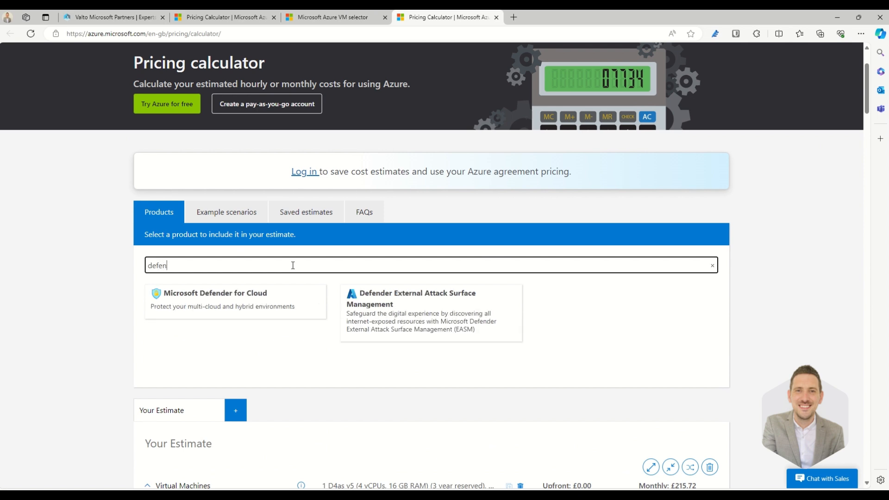
{"action": "left_click", "coordinate": [246, 304]}
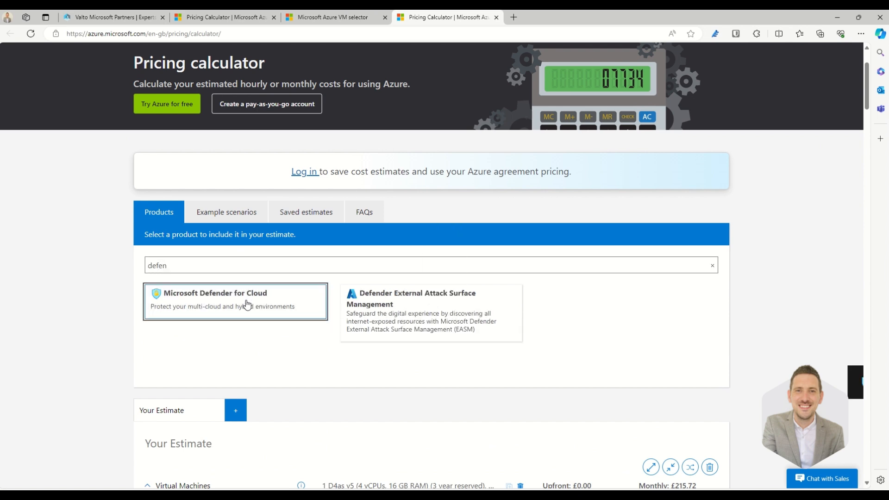
{"action": "left_click", "coordinate": [757, 386]}
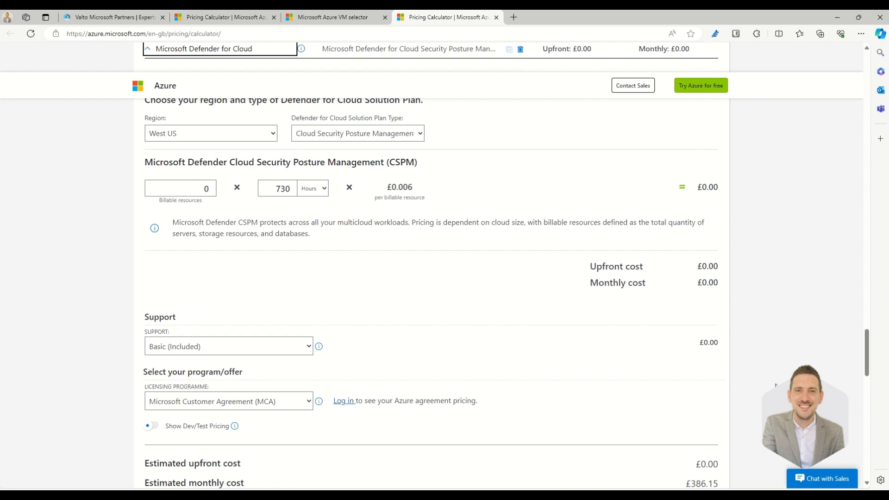
- Set the Defender for Cloud solution plan type to Cloud Workload Protection
{"action": "scroll", "coordinate": [409, 269], "scroll_direction": "up", "scroll_amount": 1}
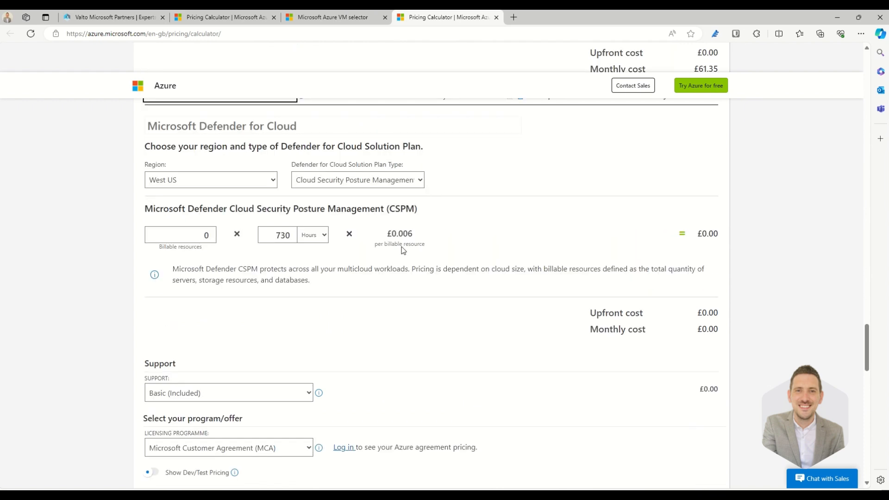
{"action": "left_click", "coordinate": [373, 192]}
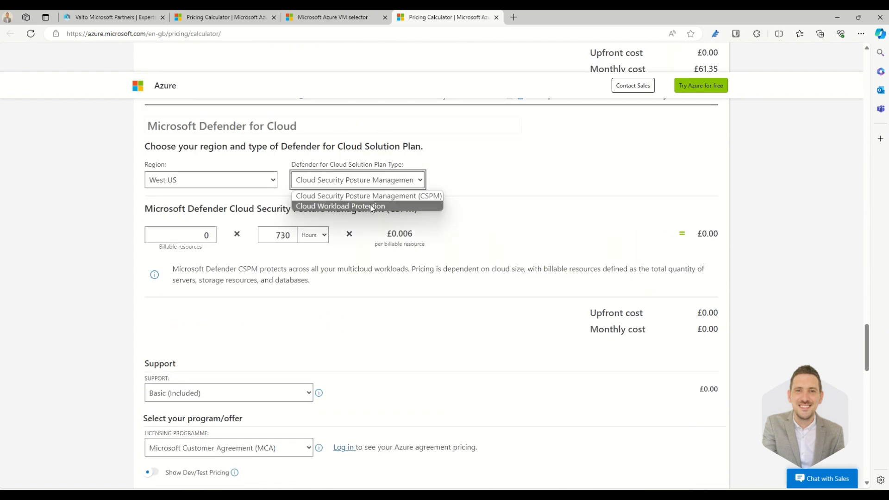
{"action": "left_click", "coordinate": [372, 207]}
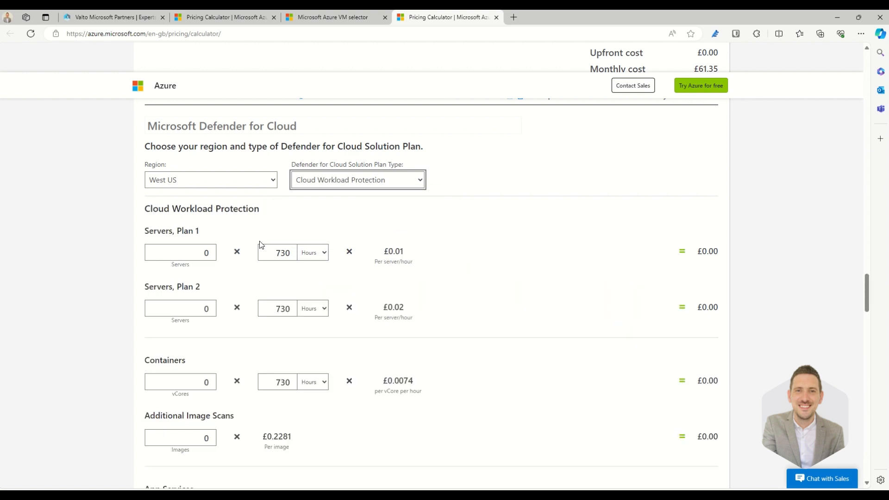
- Set the number of servers under Servers, Plan 2 to 1 and the Defender for Cloud region to UK South
{"action": "left_click", "coordinate": [214, 306]}
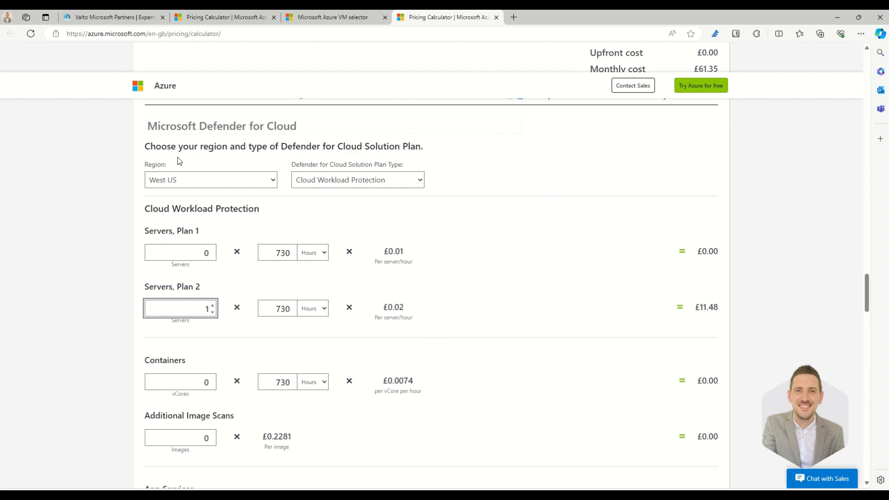
{"action": "left_click", "coordinate": [188, 181]}
{"action": "left_click", "coordinate": [188, 308]}
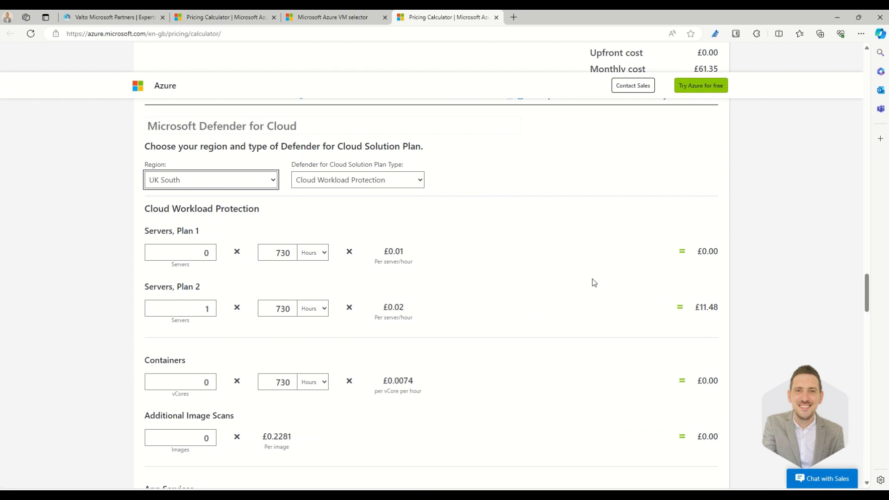
- Examine the Cloud Workload Protection prices for servers, containers, App Services, databases and storage
{"action": "scroll", "coordinate": [577, 269], "scroll_direction": "down", "scroll_amount": 1}
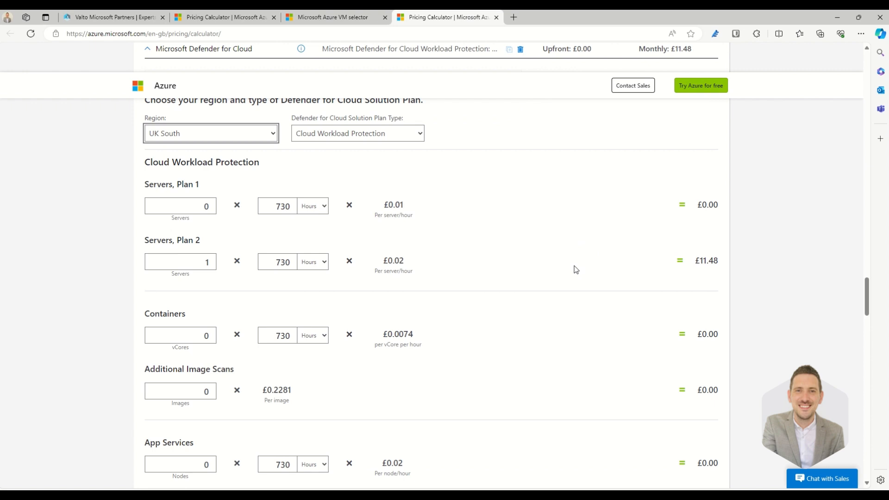
{"action": "scroll", "coordinate": [576, 269], "scroll_direction": "down", "scroll_amount": 5}
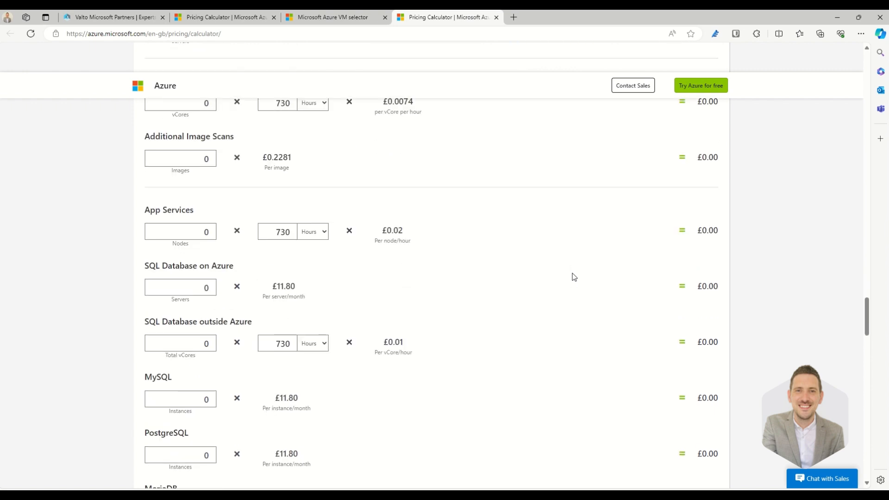
{"action": "scroll", "coordinate": [574, 277], "scroll_direction": "down", "scroll_amount": 3}
{"action": "scroll", "coordinate": [572, 276], "scroll_direction": "up", "scroll_amount": 3}
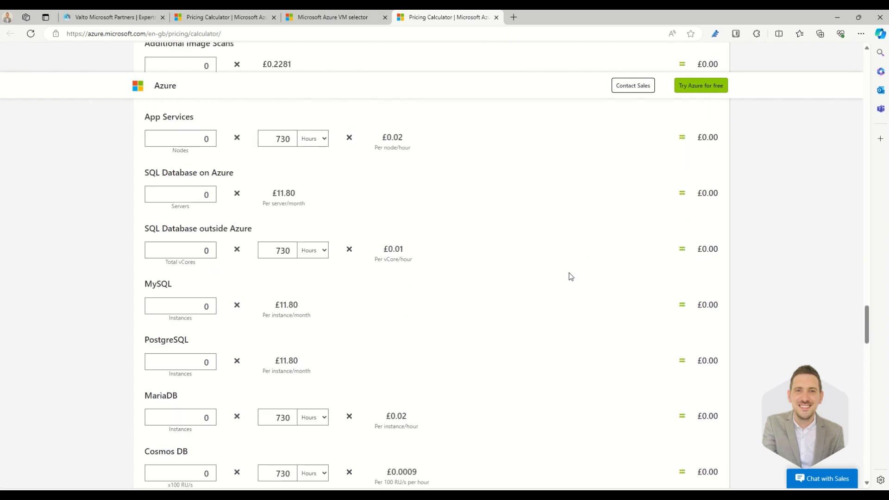
{"action": "scroll", "coordinate": [567, 278], "scroll_direction": "up", "scroll_amount": 5}
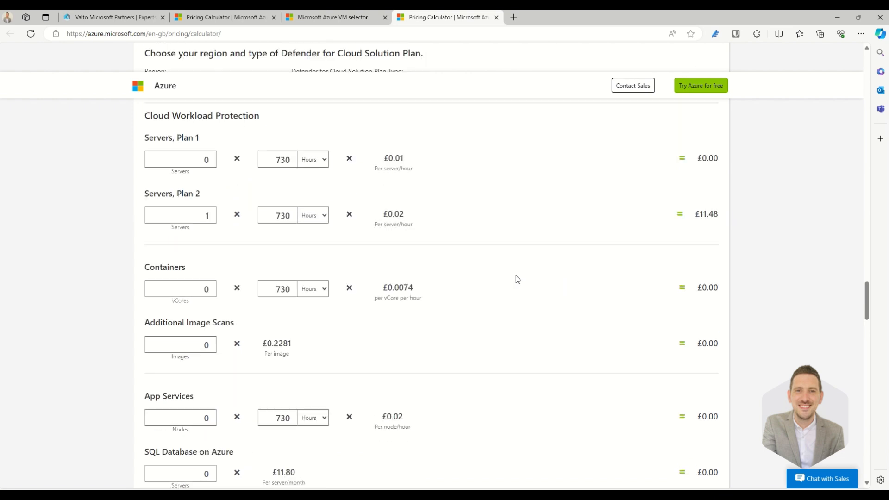
{"action": "scroll", "coordinate": [507, 280], "scroll_direction": "down", "scroll_amount": 2}
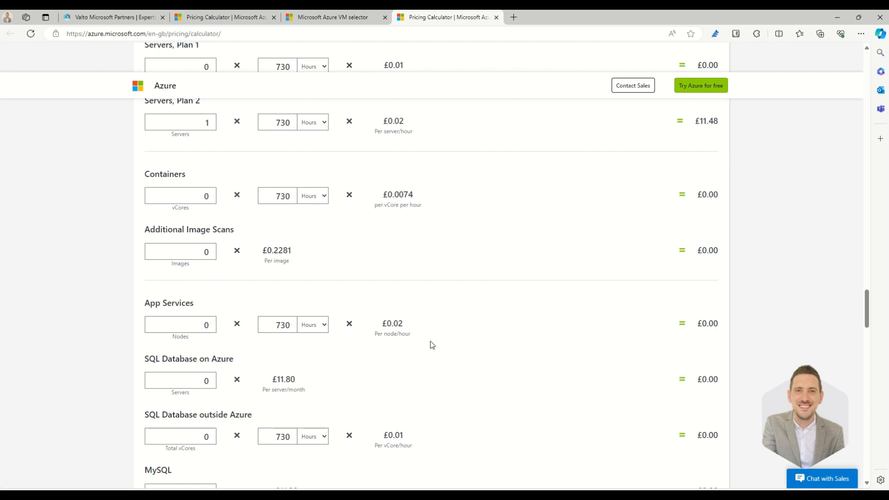
{"action": "scroll", "coordinate": [430, 345], "scroll_direction": "down", "scroll_amount": 6}
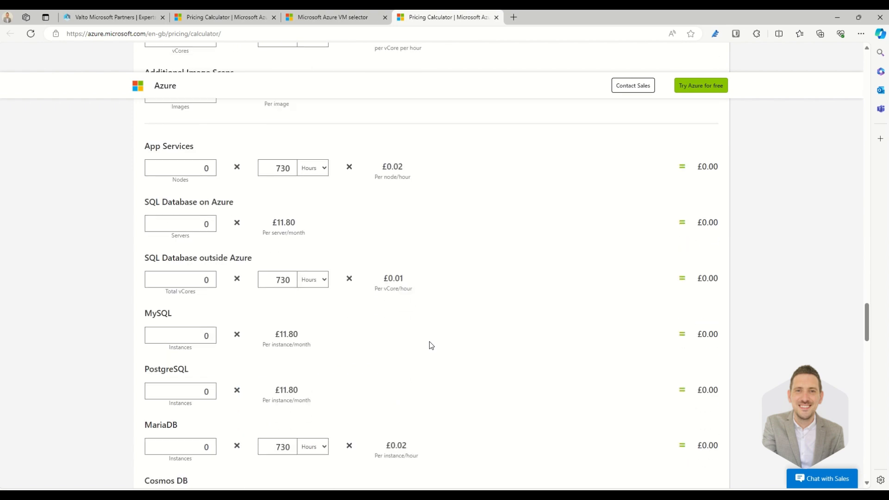
{"action": "scroll", "coordinate": [430, 345], "scroll_direction": "down", "scroll_amount": 5}
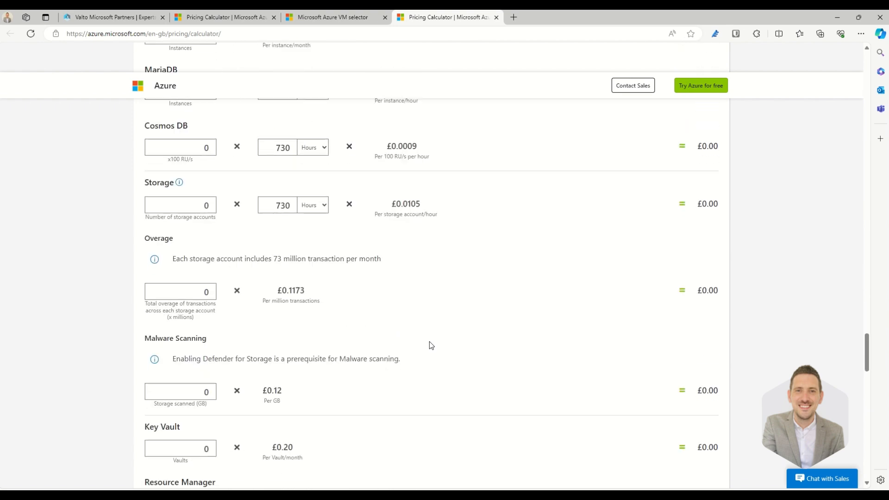
- Check the estimated monthly cost of the whole estimate and export the estimate
{"action": "scroll", "coordinate": [428, 343], "scroll_direction": "down", "scroll_amount": 7}
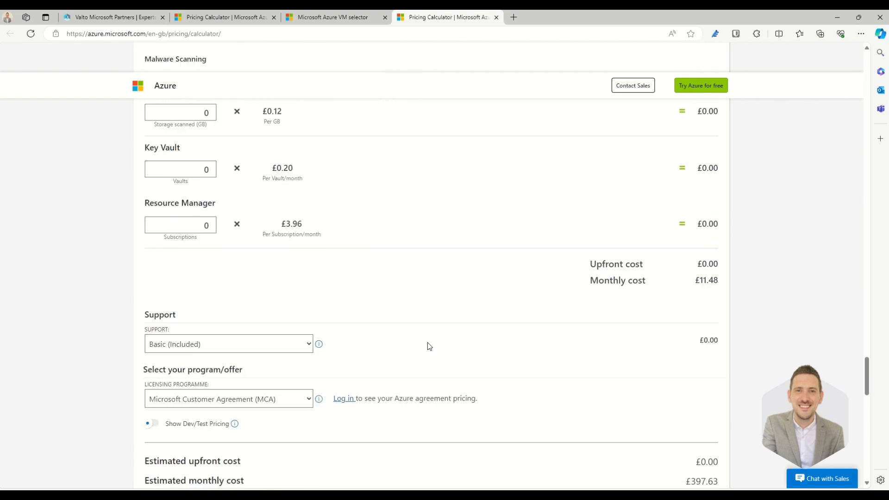
{"action": "scroll", "coordinate": [423, 345], "scroll_direction": "down", "scroll_amount": 2}
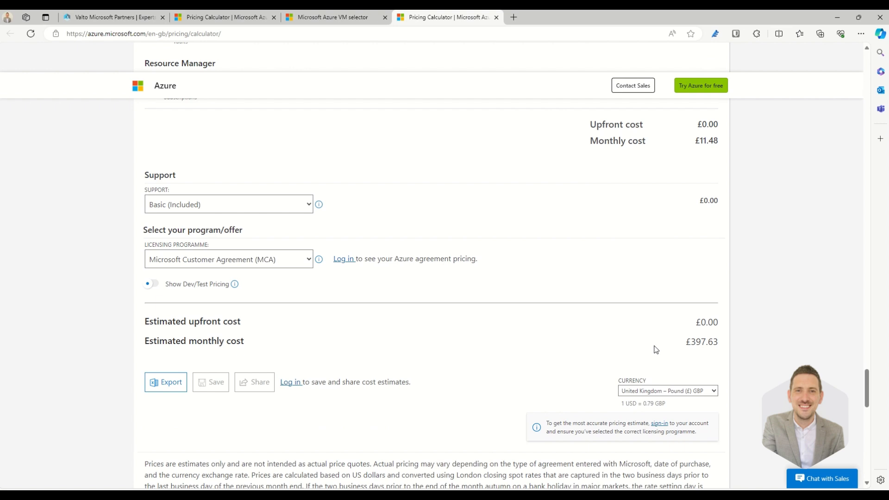
{"action": "left_click", "coordinate": [175, 388]}
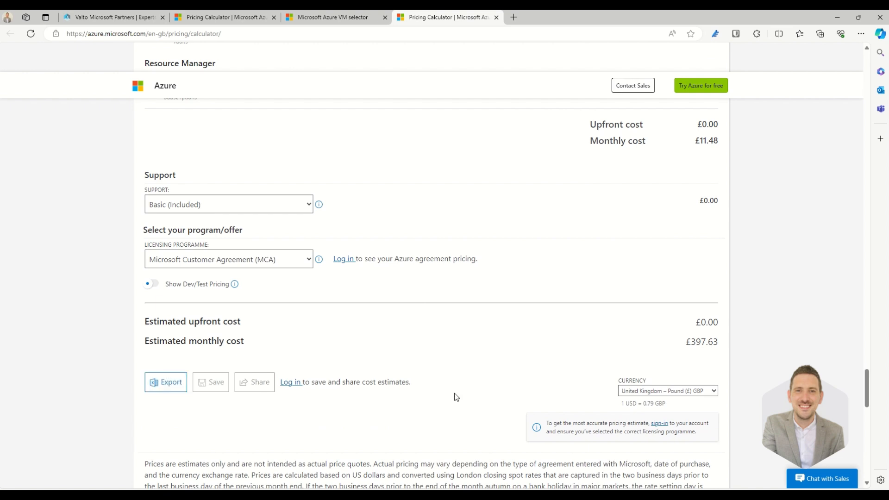